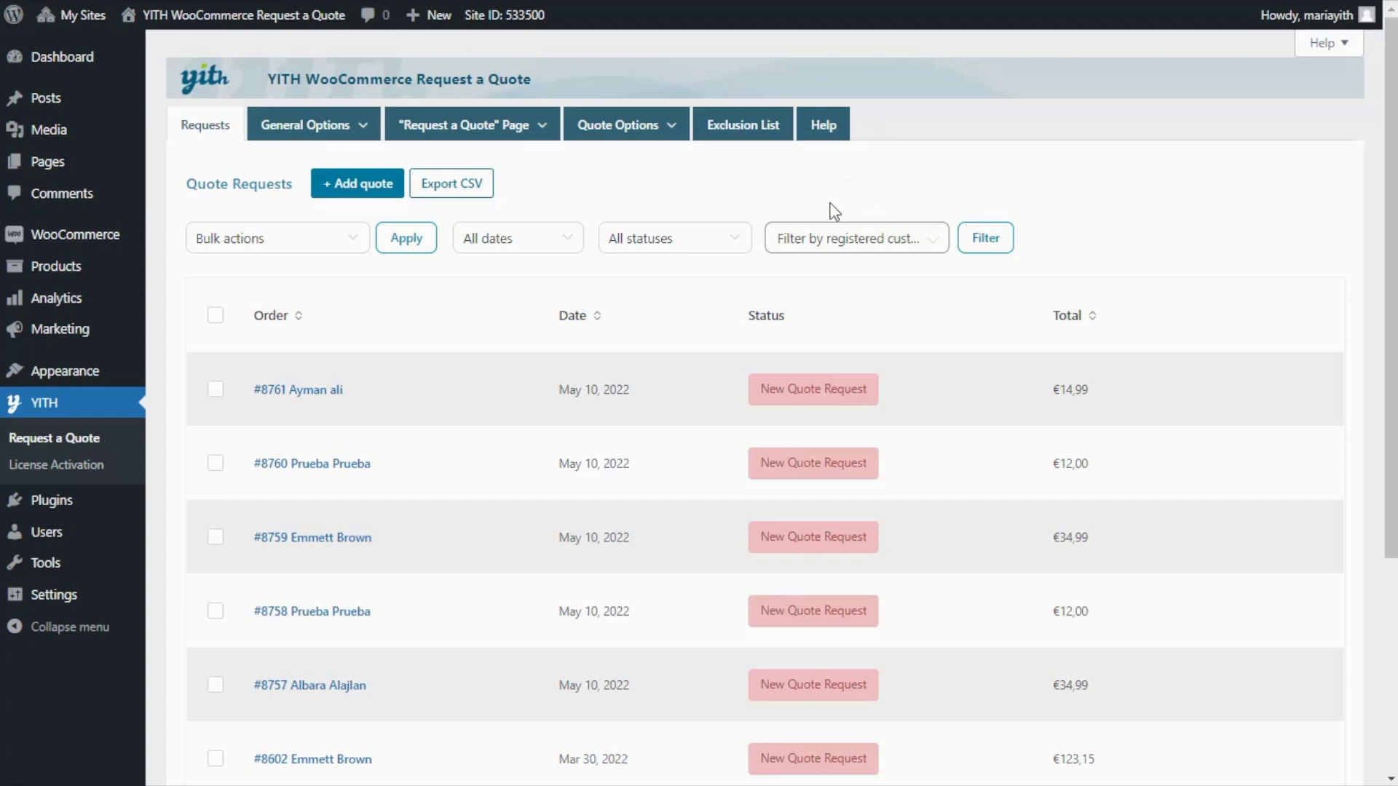
Open the Quote PDF settings and review them: PDF quotes enabled, Elegant template chosen
mouse_move(671, 138)
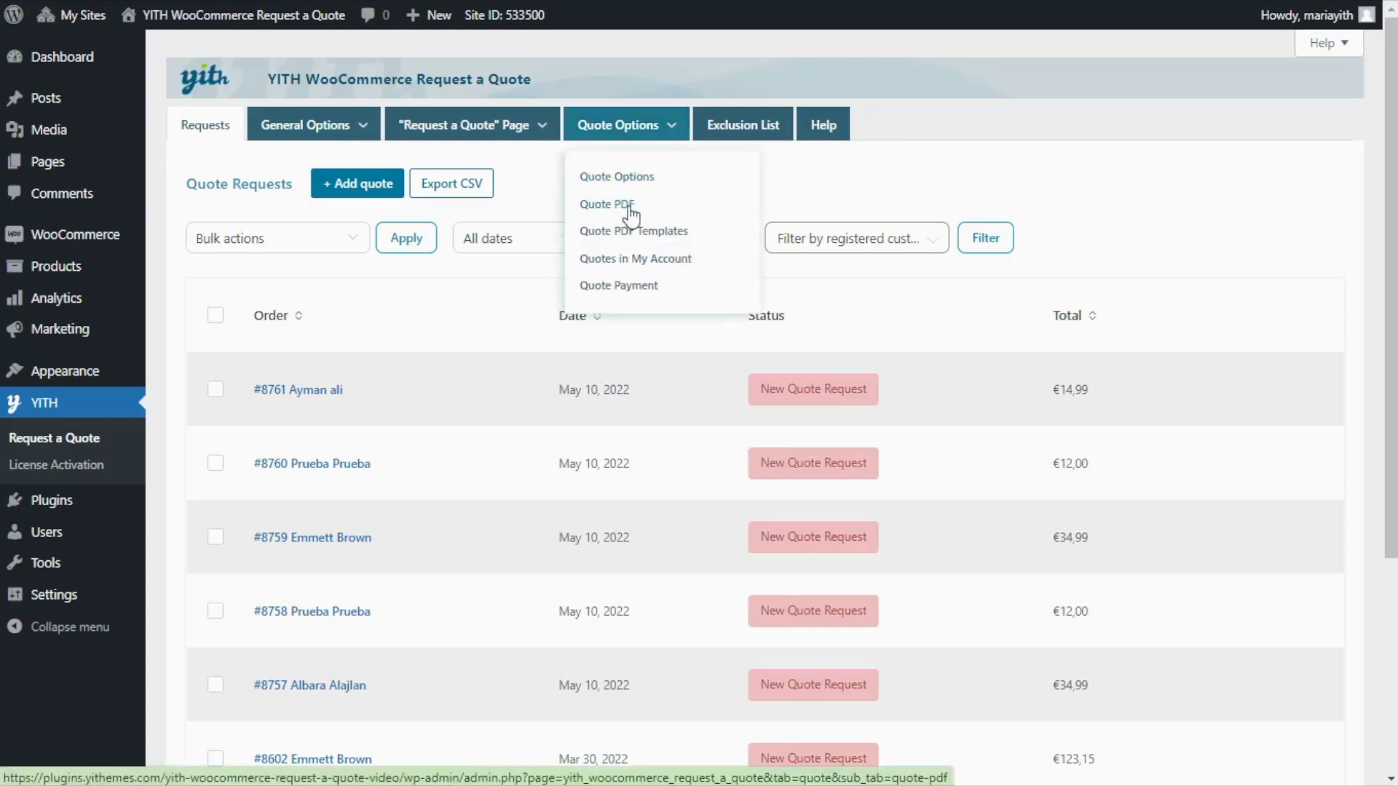
left_click(631, 211)
scroll(818, 290, "down", 6)
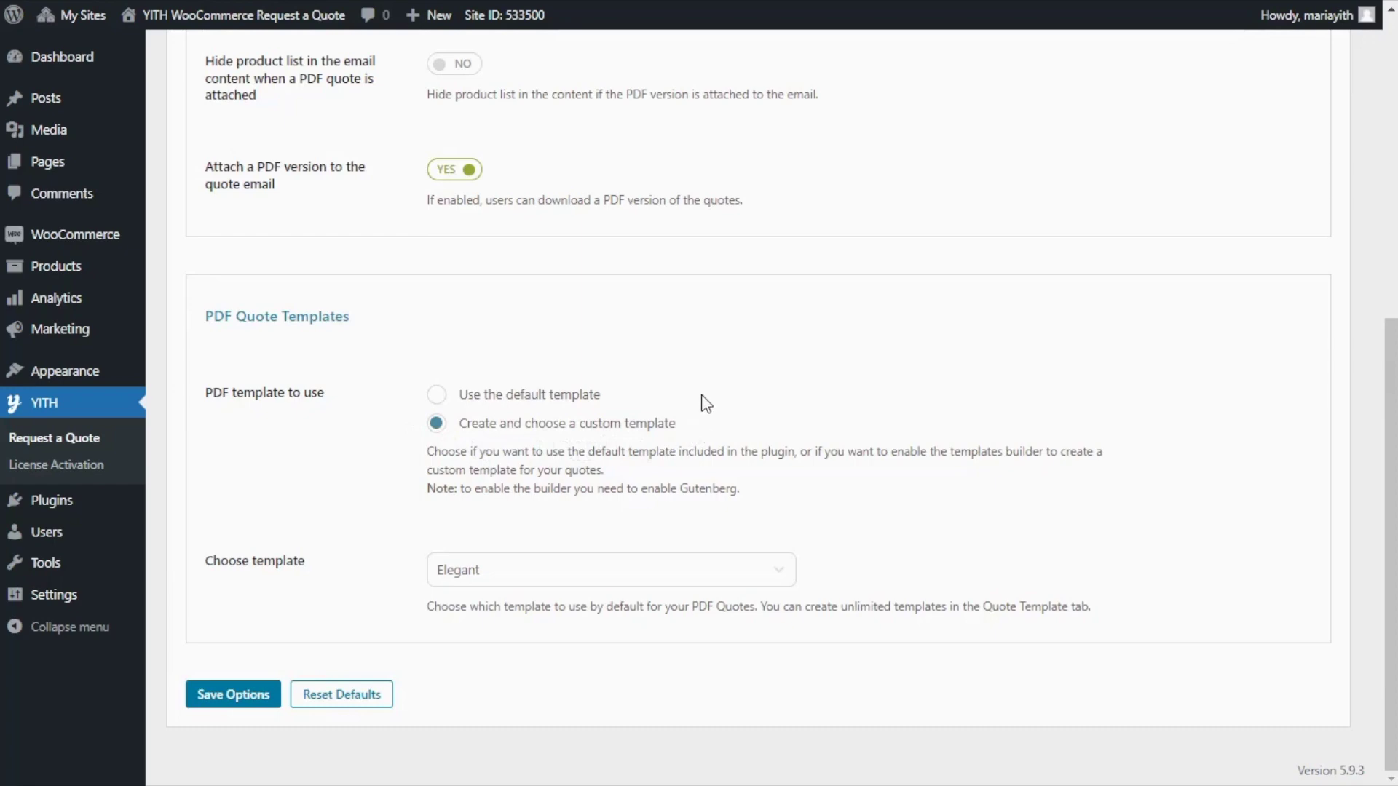
scroll(664, 372, "up", 3)
scroll(665, 372, "up", 4)
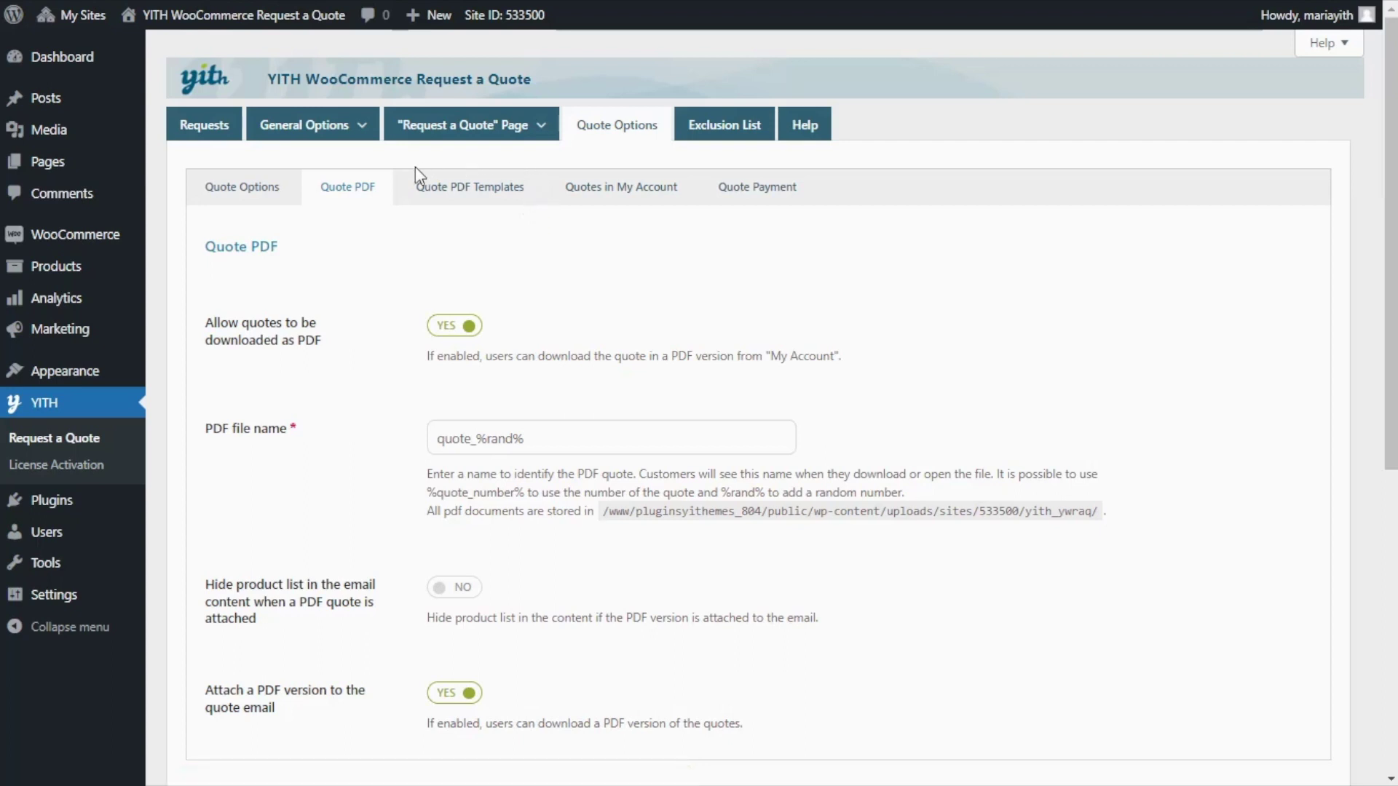
Show the Quote PDF Templates list, where only Simple template is in use
left_click(517, 194)
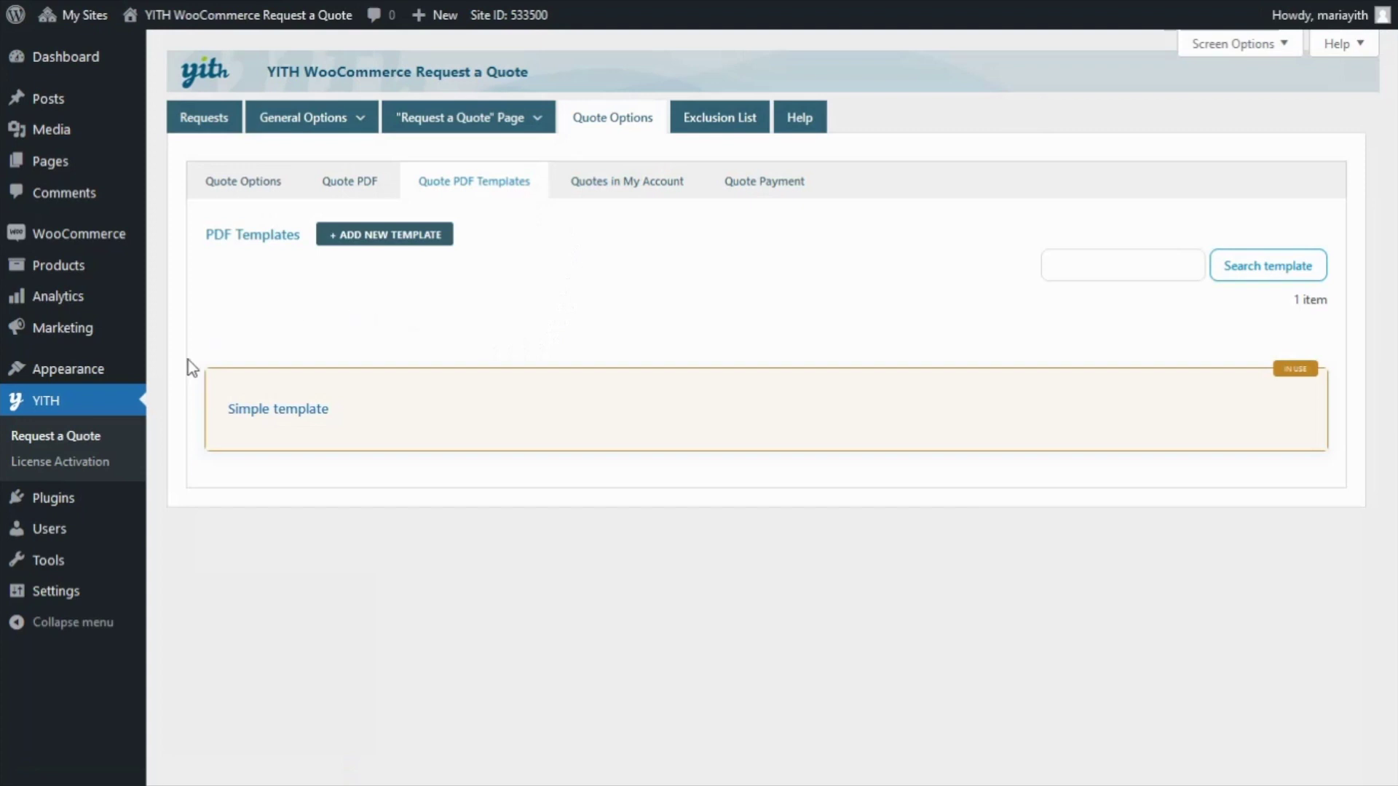
mouse_move(364, 415)
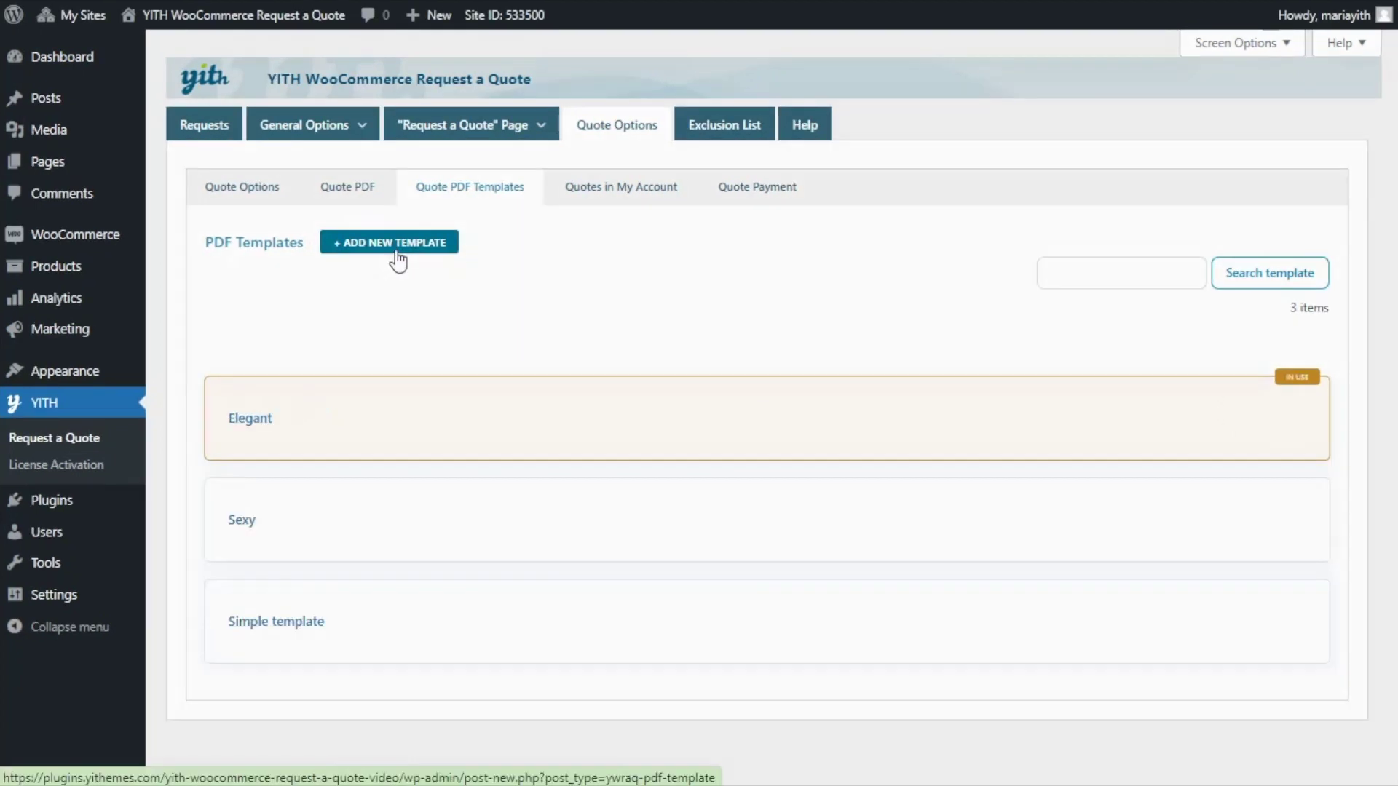
Create a new PDF template and apply the last gallery design to it
left_click(394, 241)
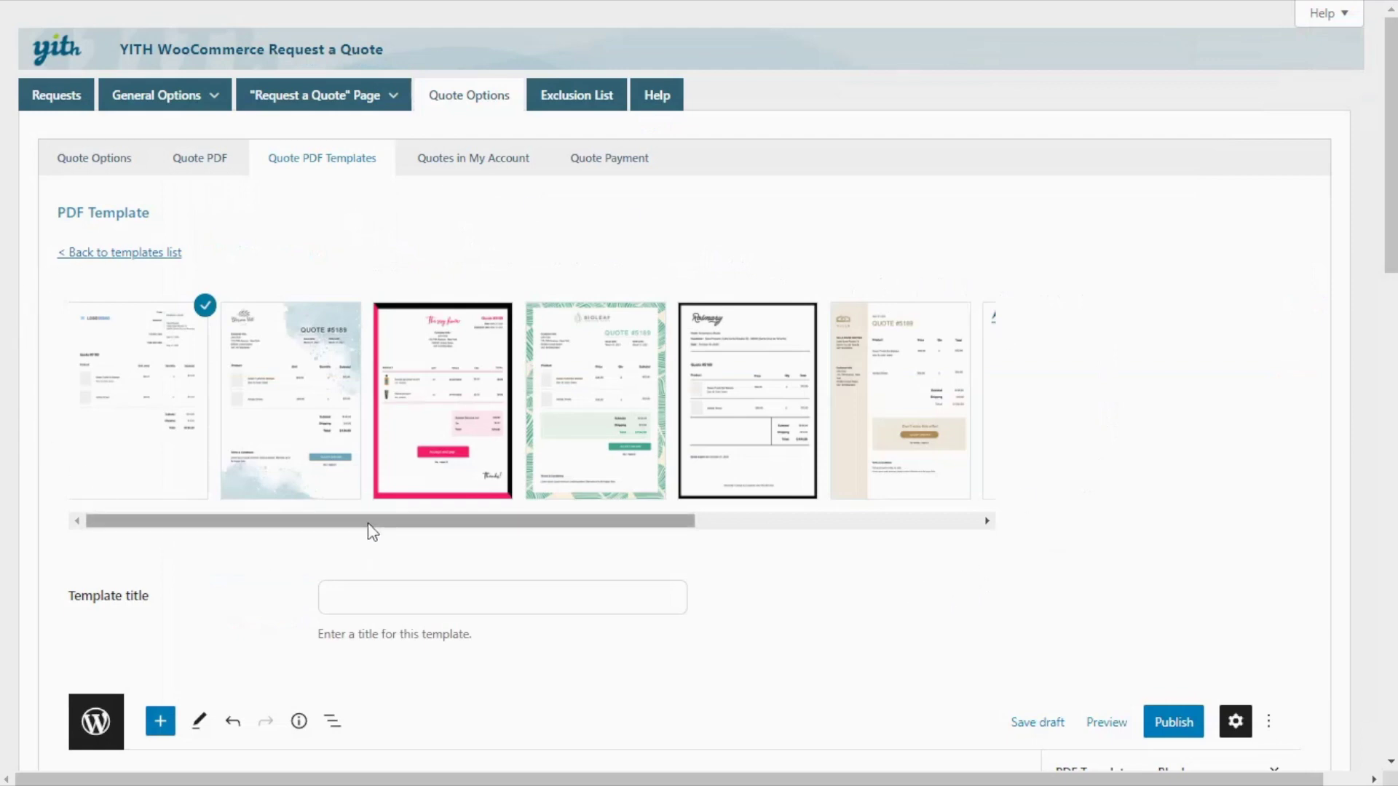
left_click_drag(368, 522, 655, 547)
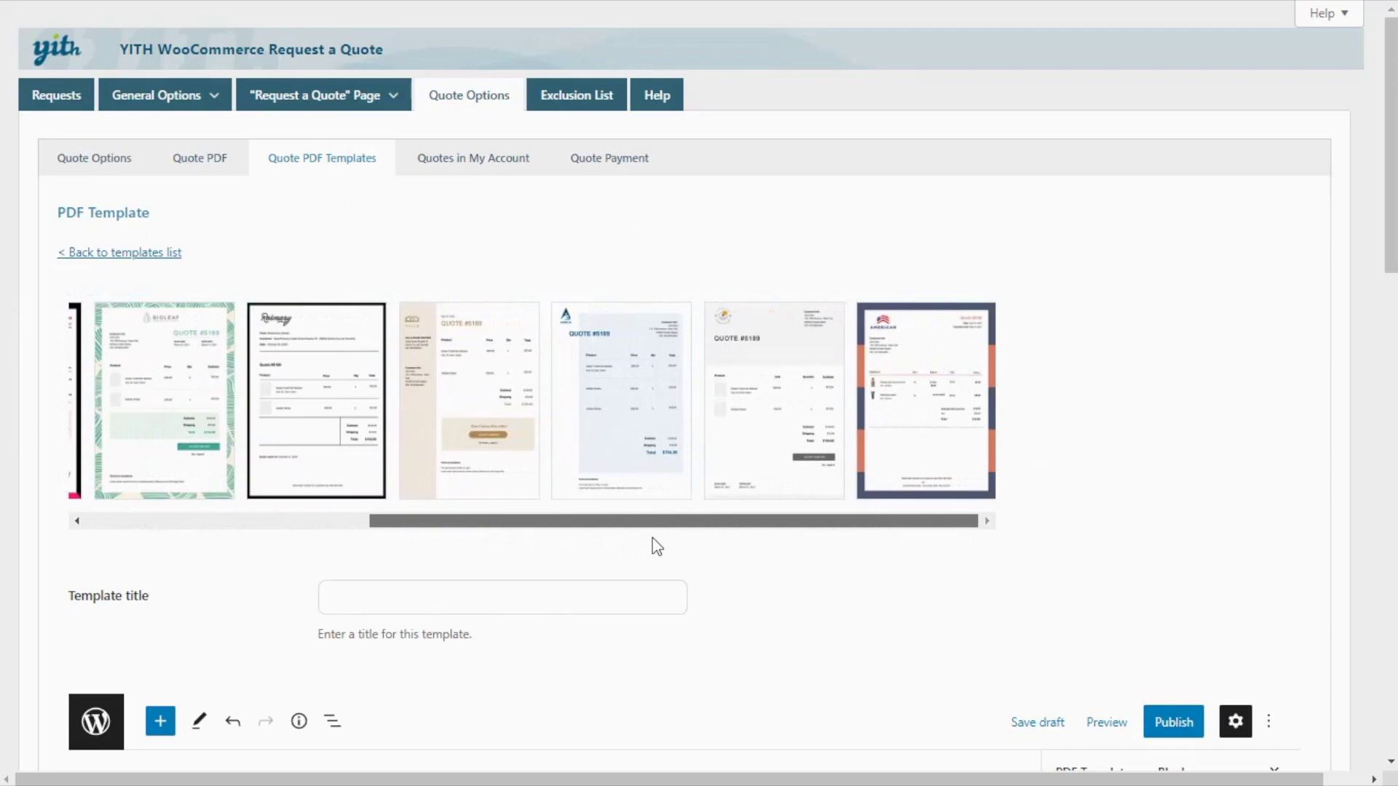
left_click(919, 460)
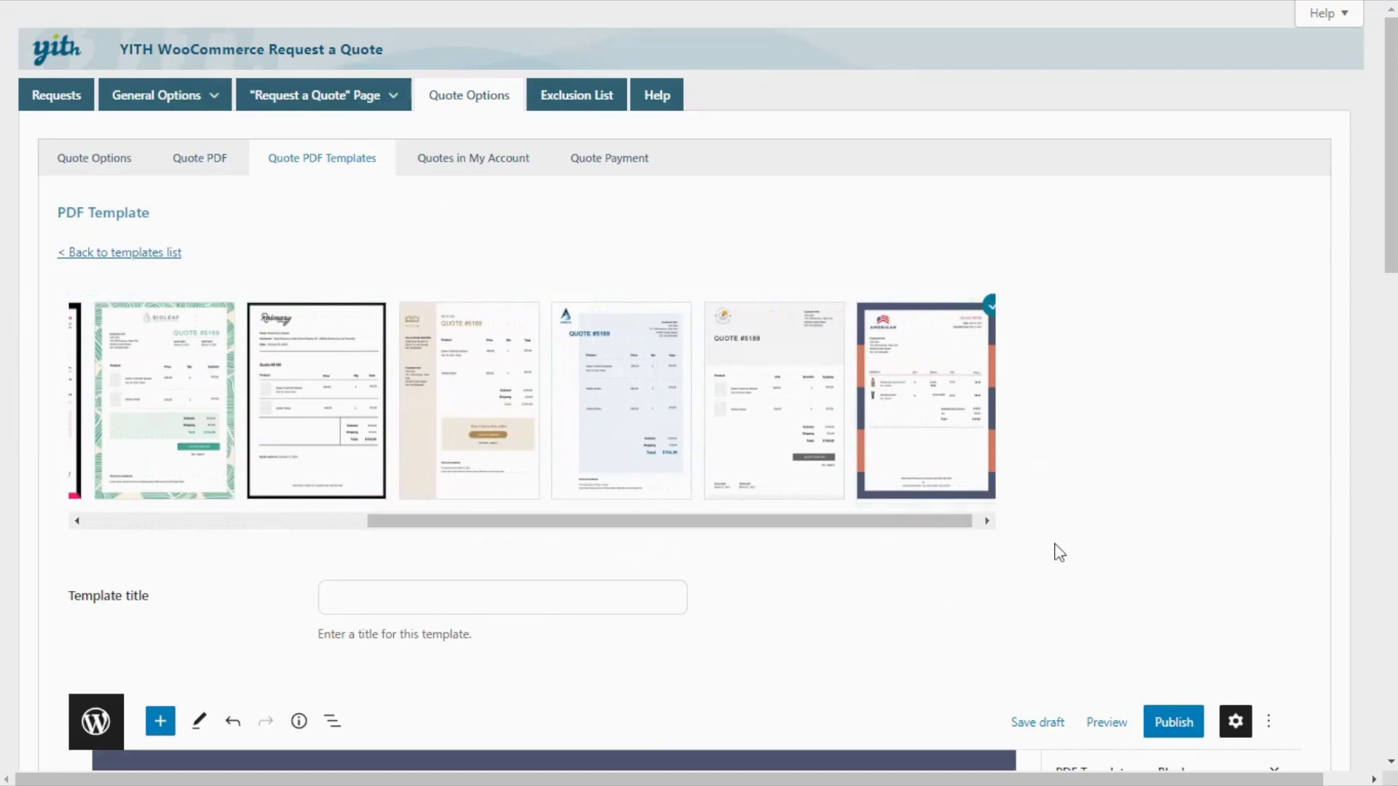
scroll(1154, 542, "down", 10)
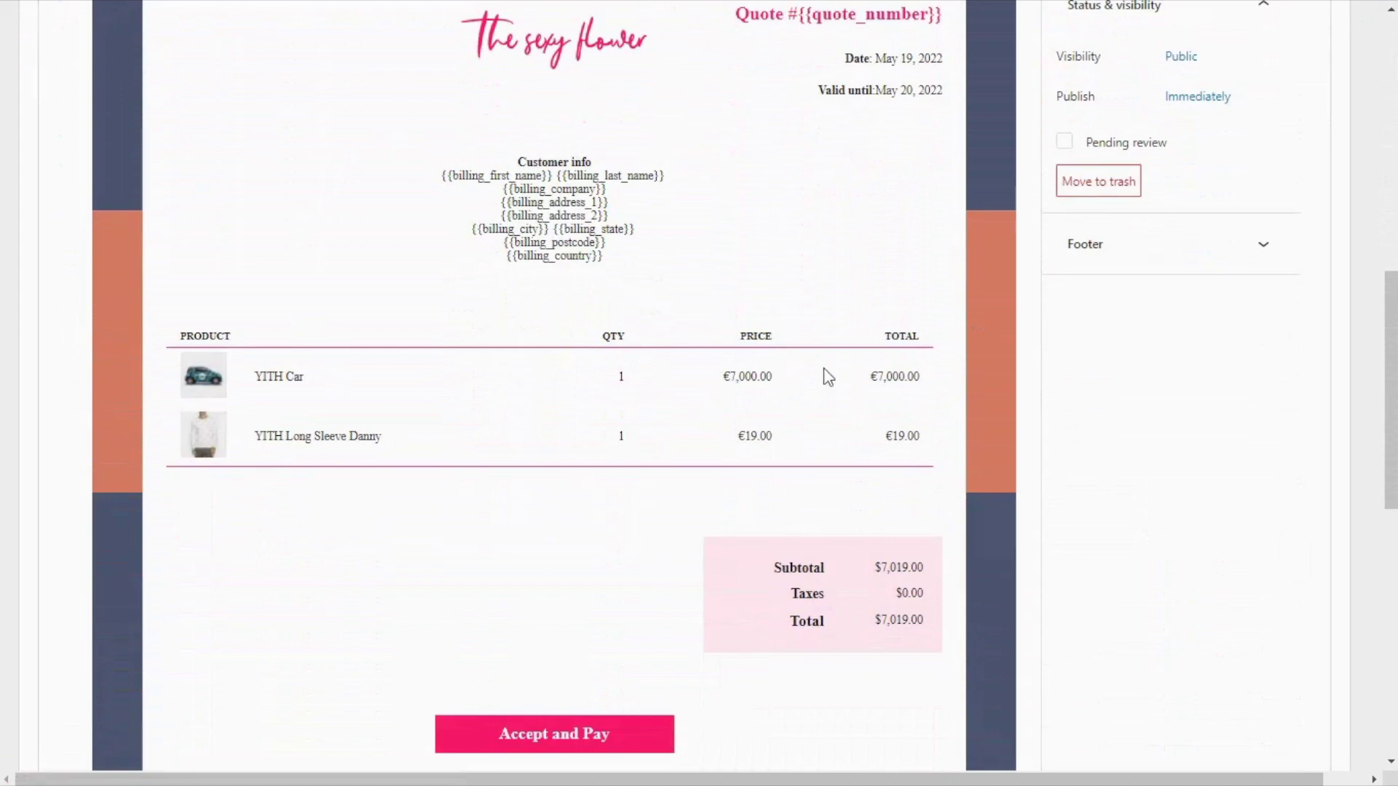
scroll(808, 375, "up", 6)
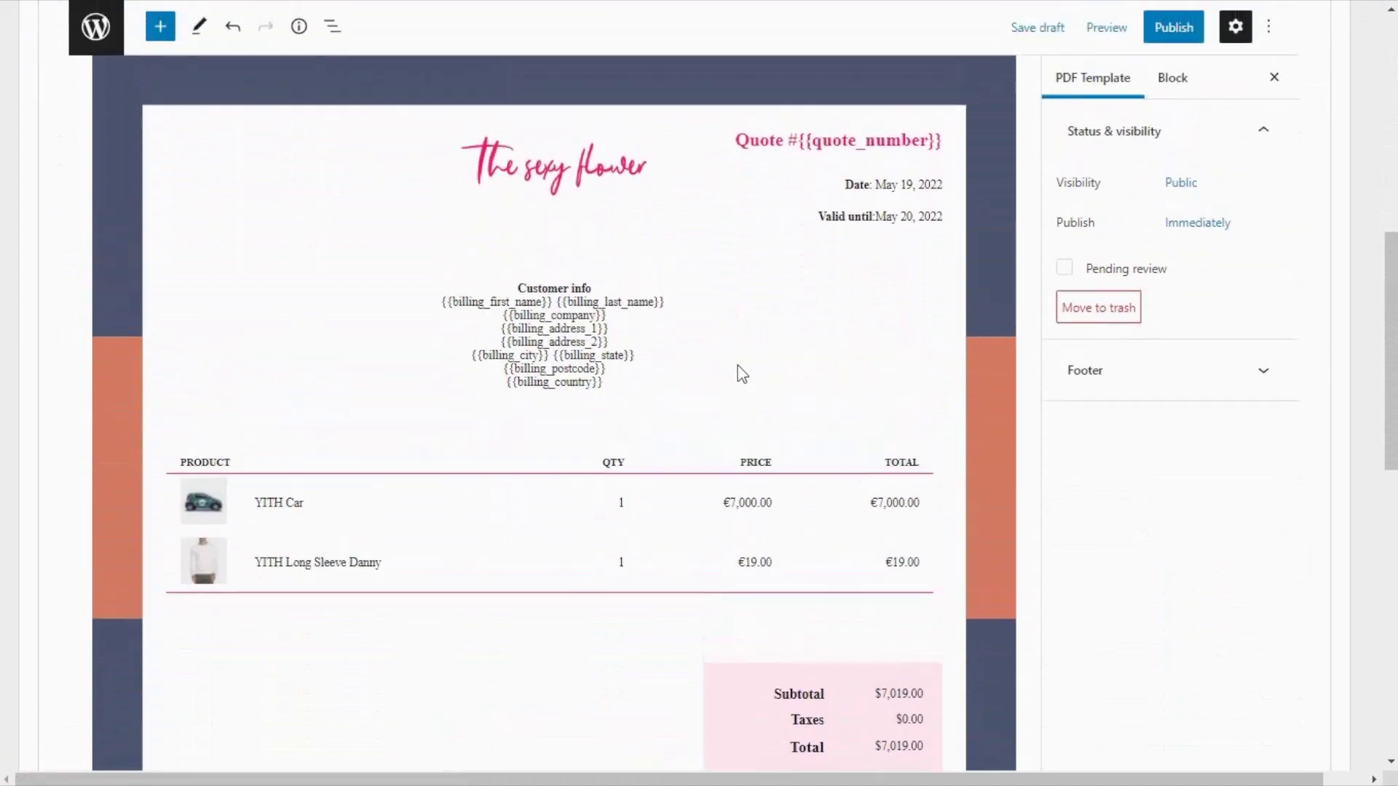
scroll(720, 375, "up", 3)
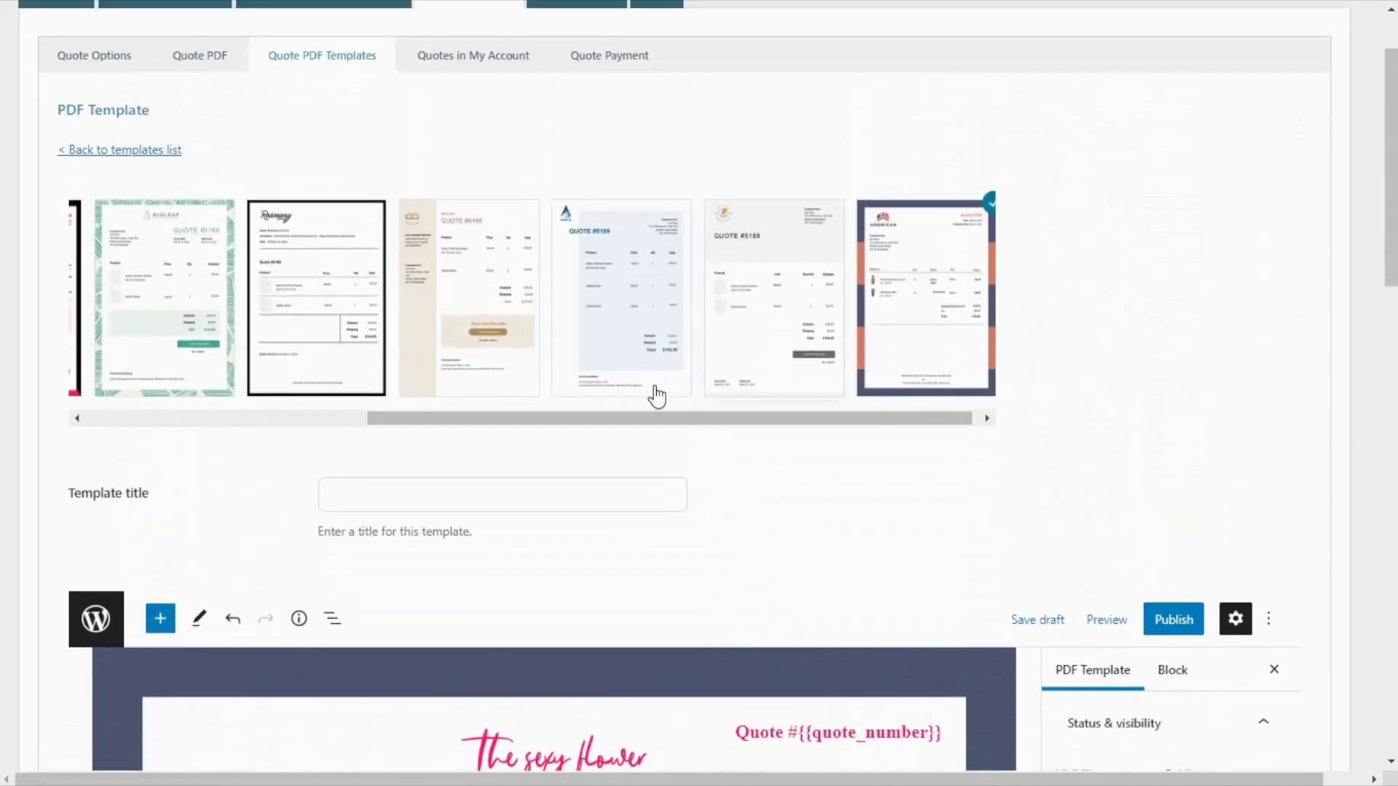
left_click_drag(569, 427, 180, 156)
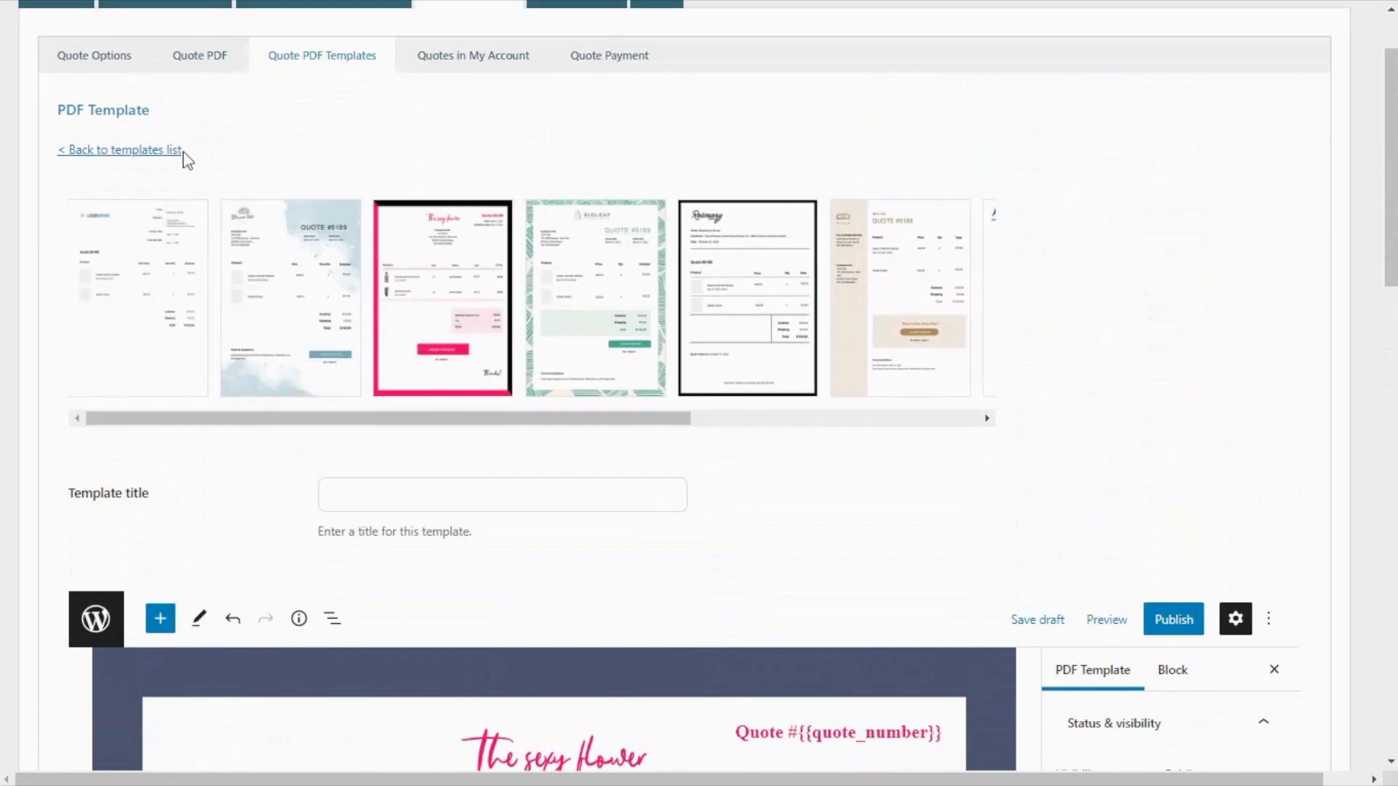
Base the new template on the LOGODEMO design and title it 'Test Template'
left_click(139, 339)
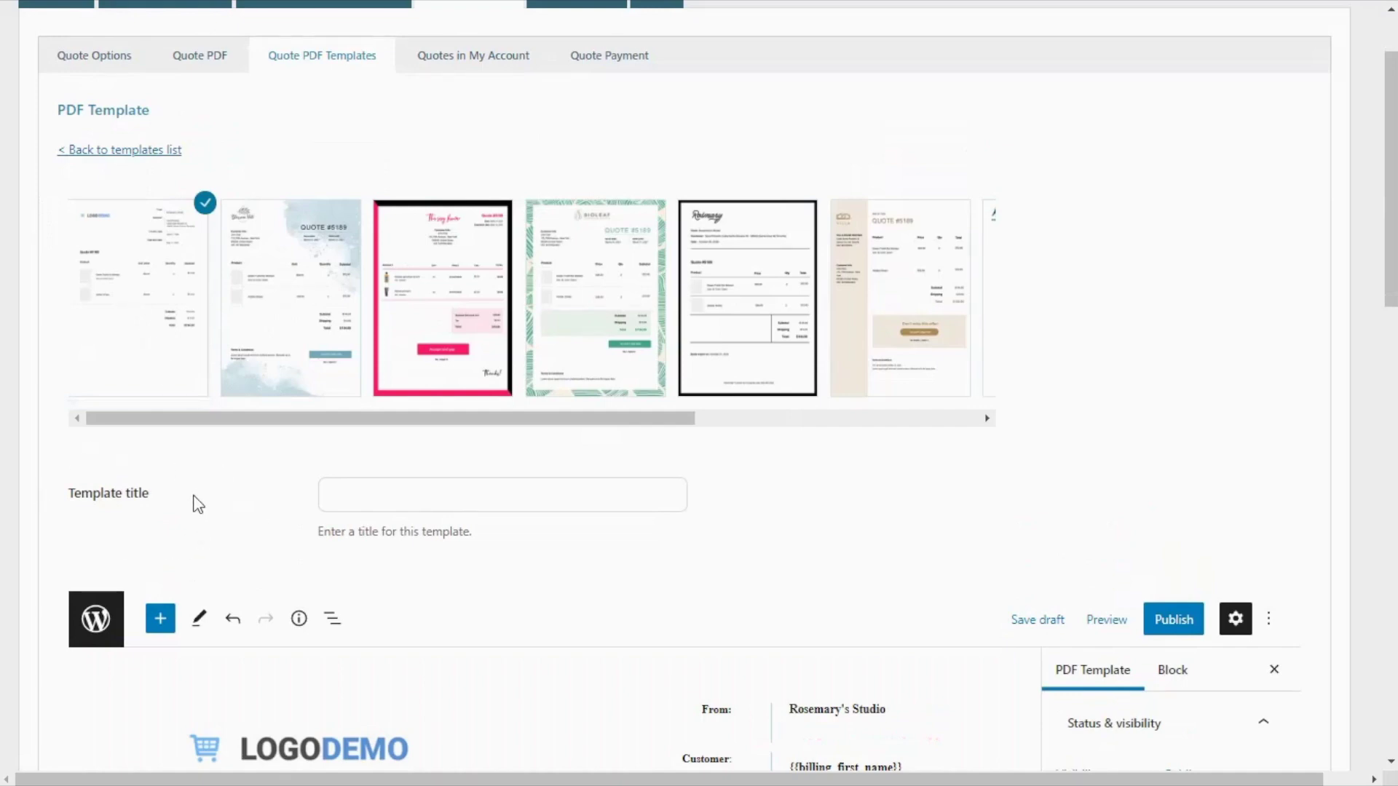
left_click(363, 500)
type("Test Template")
scroll(1114, 724, "down", 2)
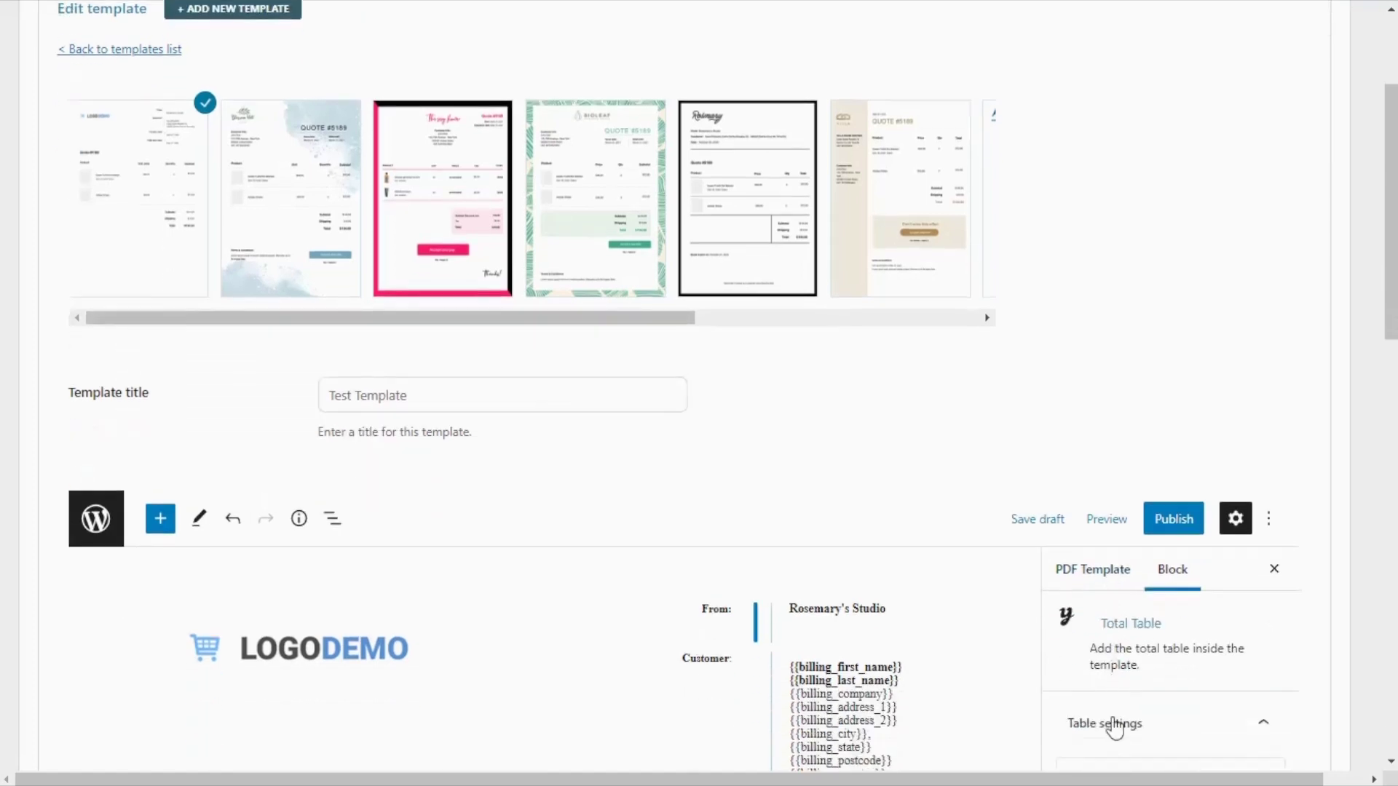
scroll(1114, 725, "down", 6)
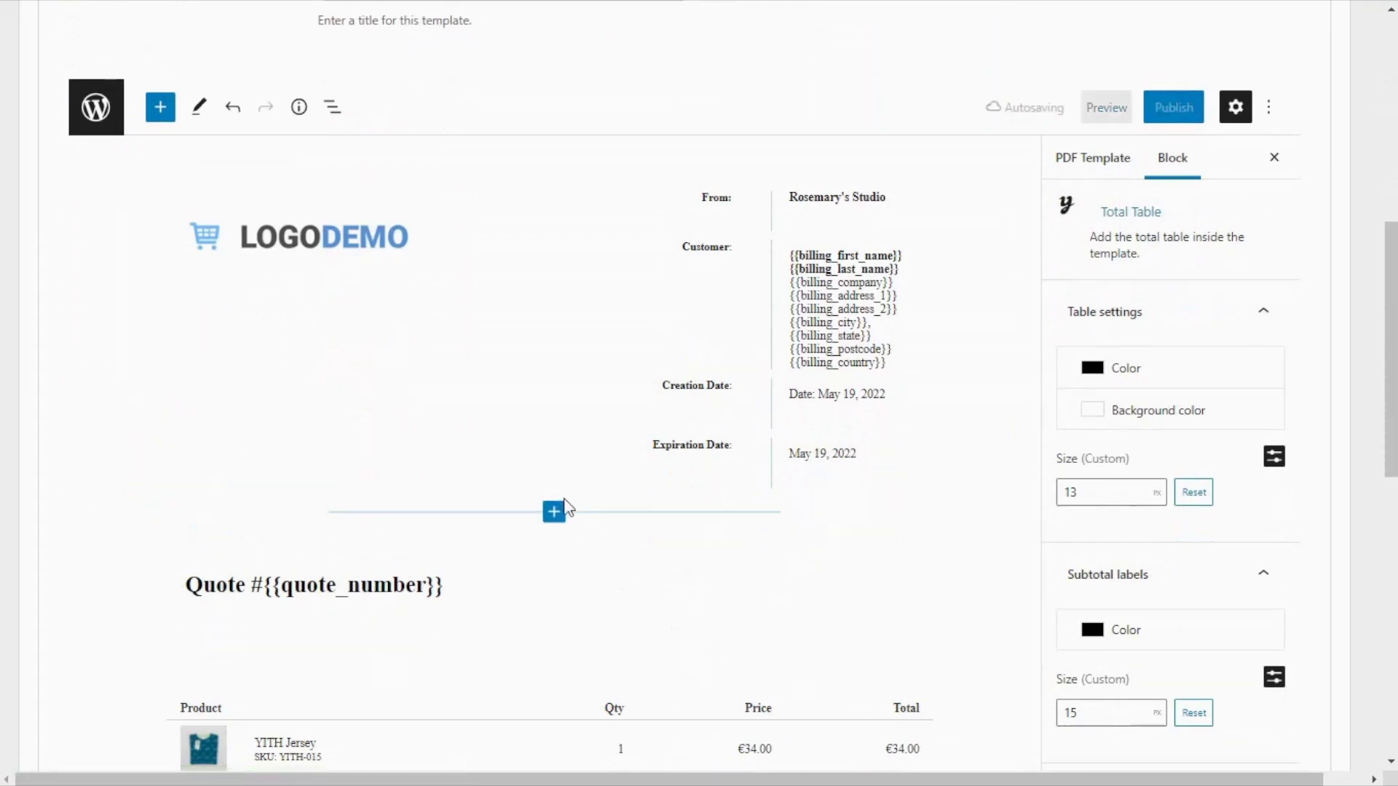
Insert an Accept | Reject buttons block beneath the Subtotal, Taxes and Total rows
left_click(553, 514)
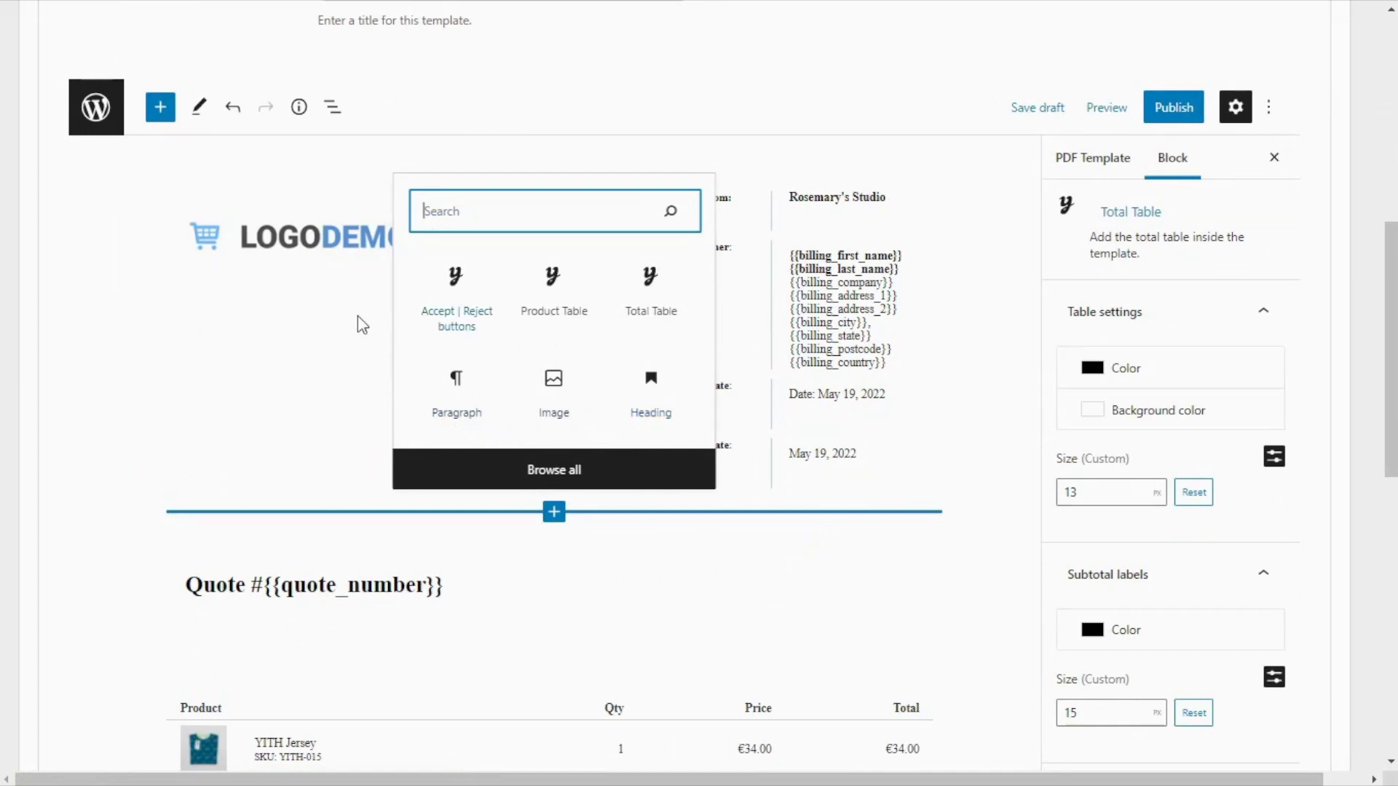
left_click(153, 124)
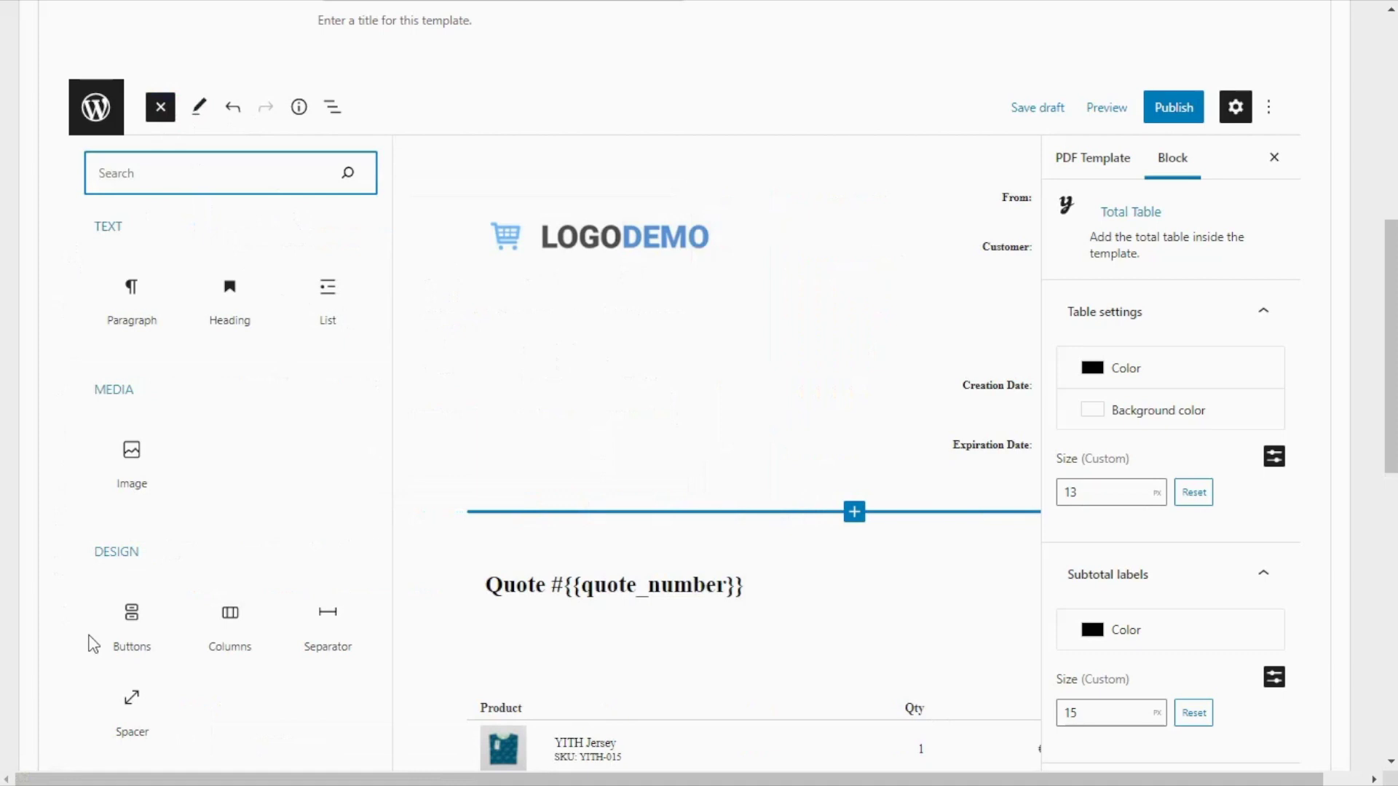
scroll(225, 457, "down", 2)
scroll(226, 458, "down", 2)
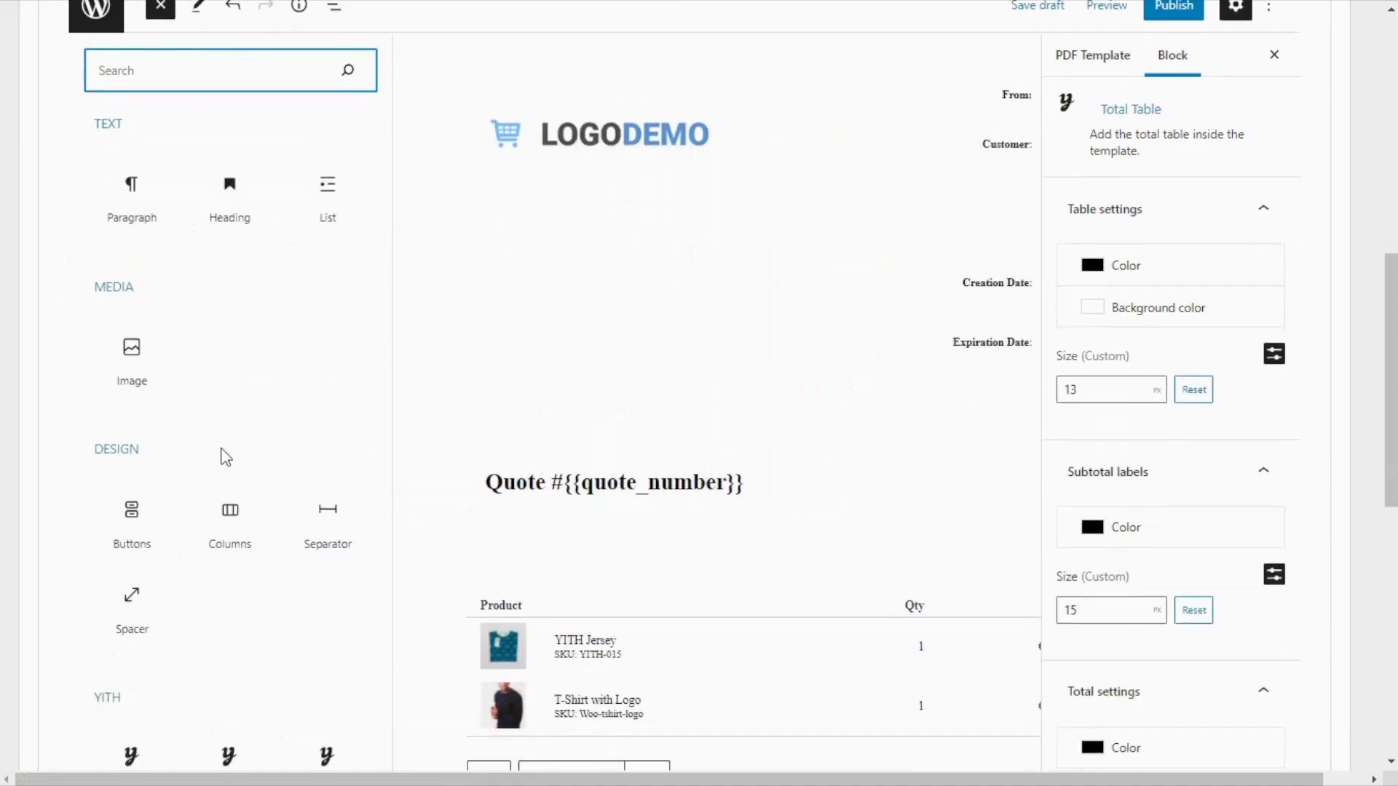
scroll(225, 457, "down", 2)
scroll(233, 458, "down", 2)
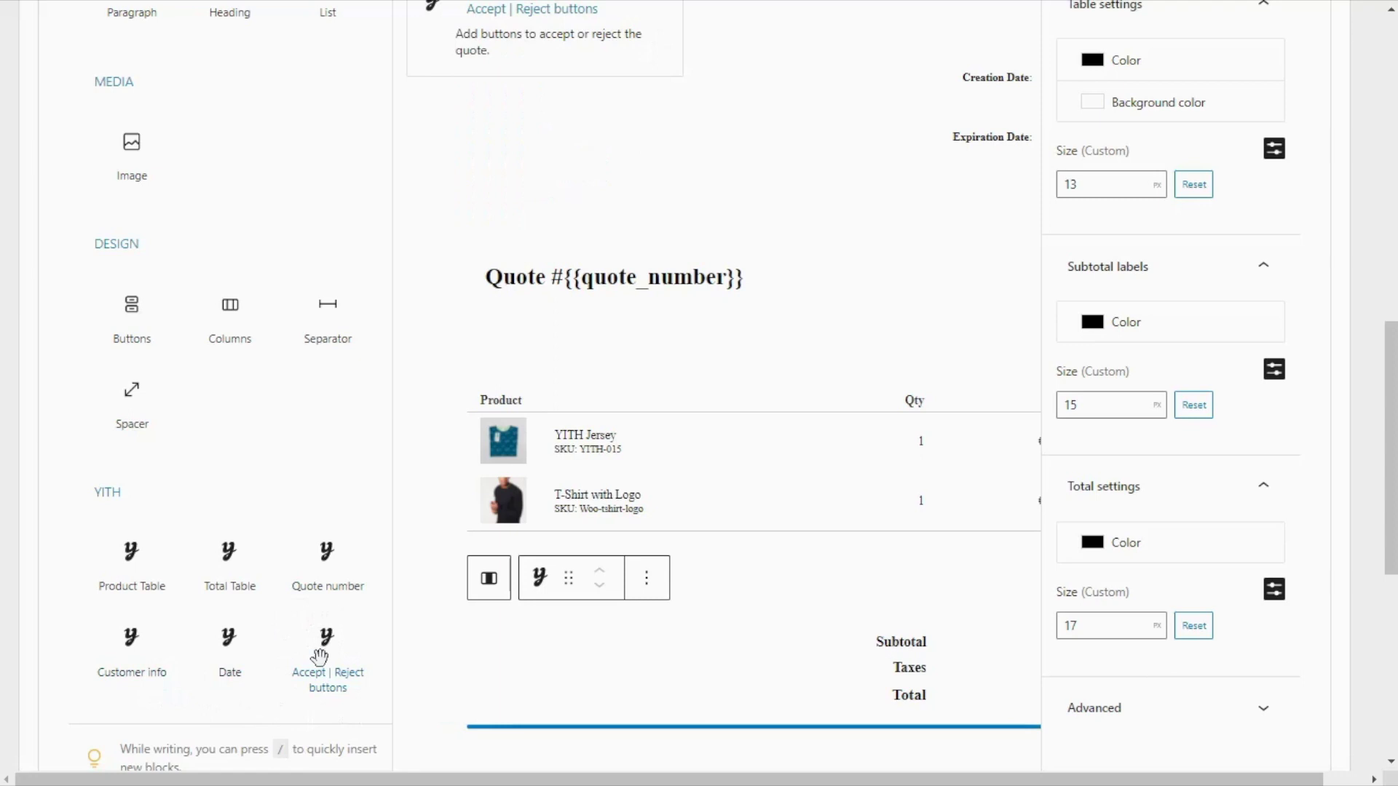
left_click_drag(321, 645, 486, 711)
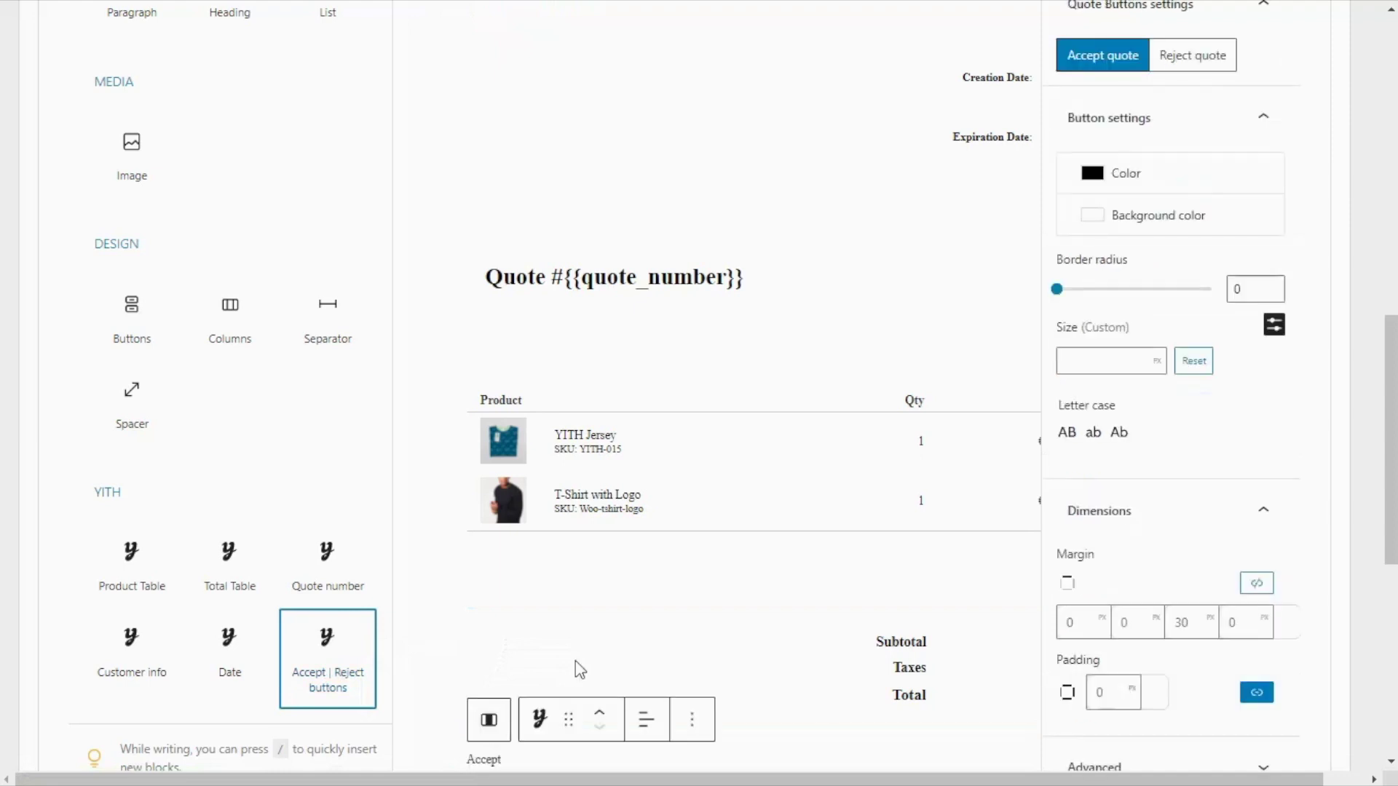
left_click(607, 597)
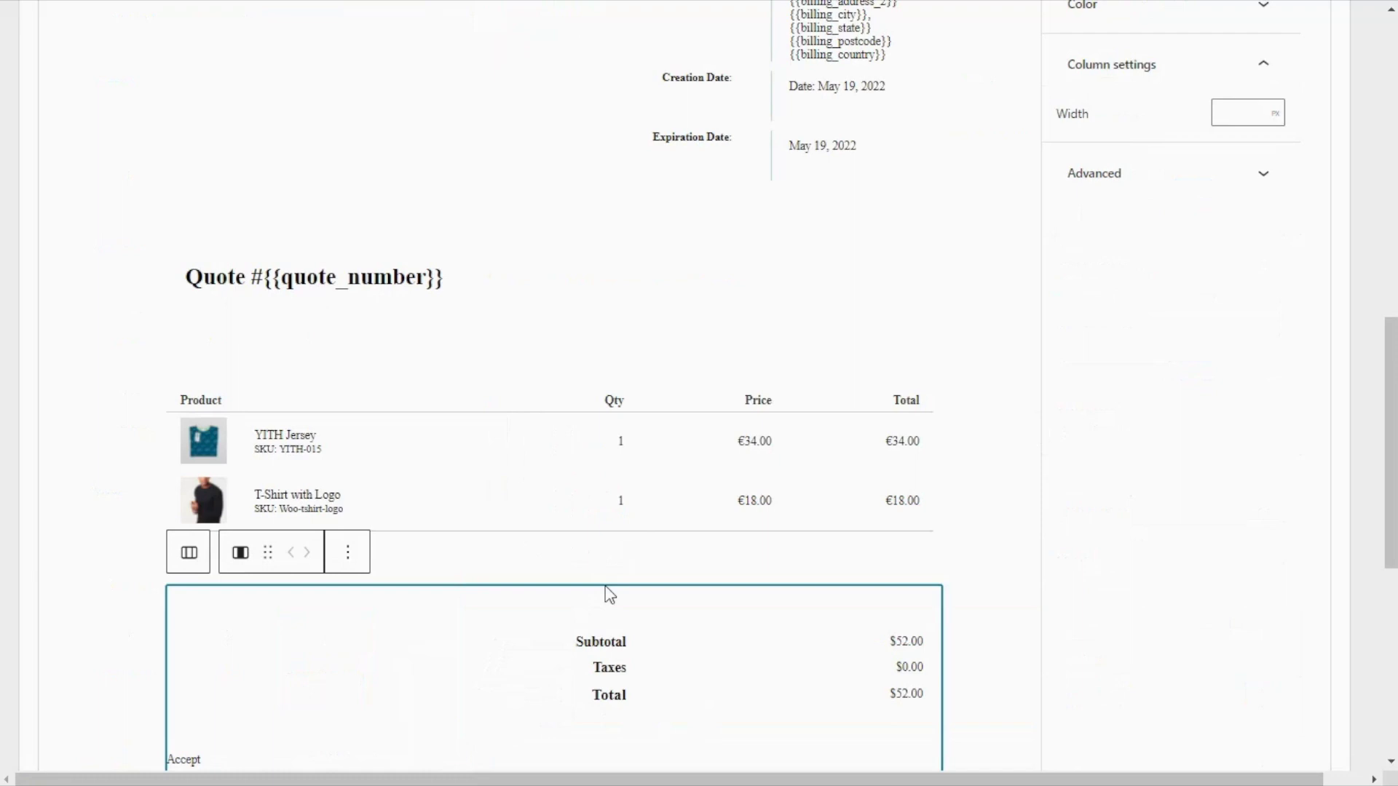
scroll(606, 588, "up", 3)
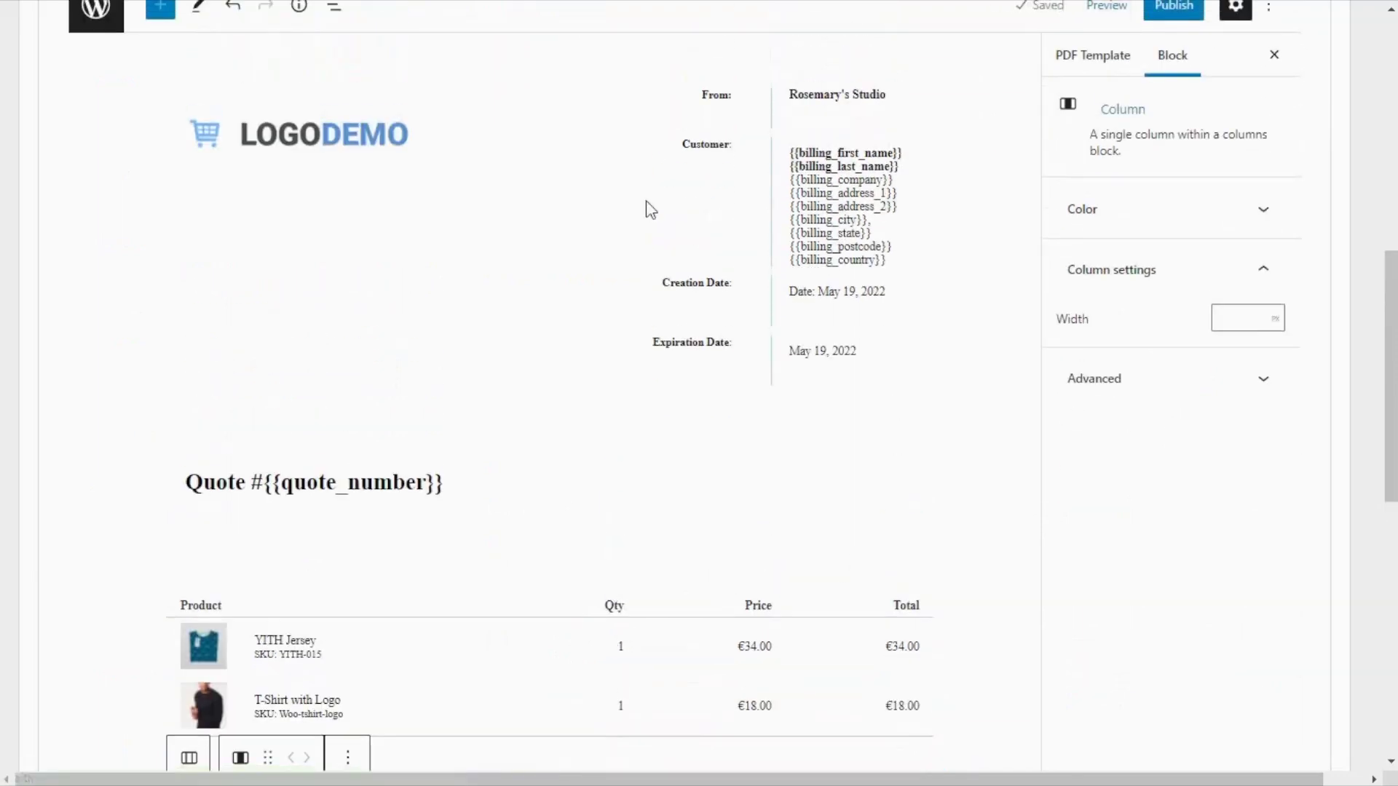
Select the Customer info block to see its billing placeholder settings
scroll(782, 491, "up", 2)
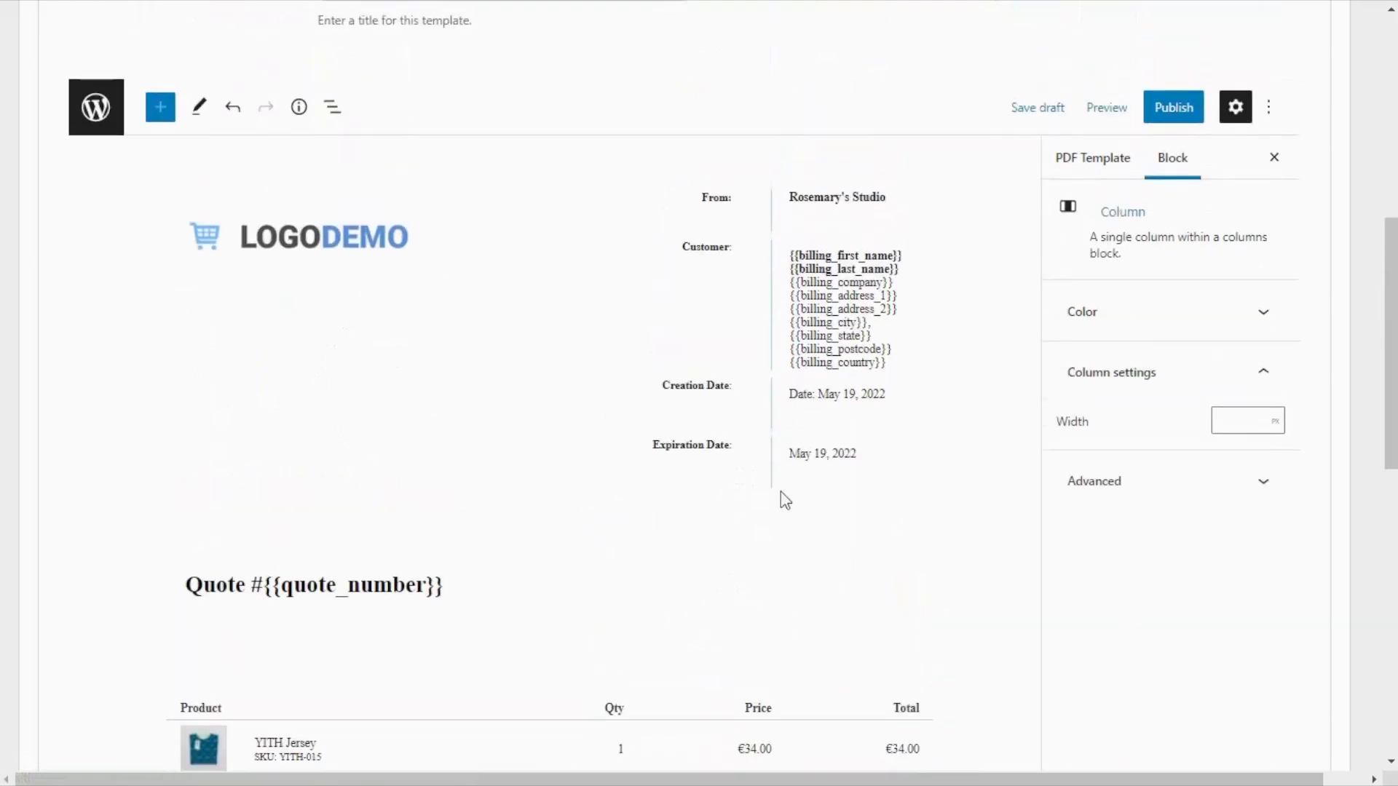
left_click(868, 309)
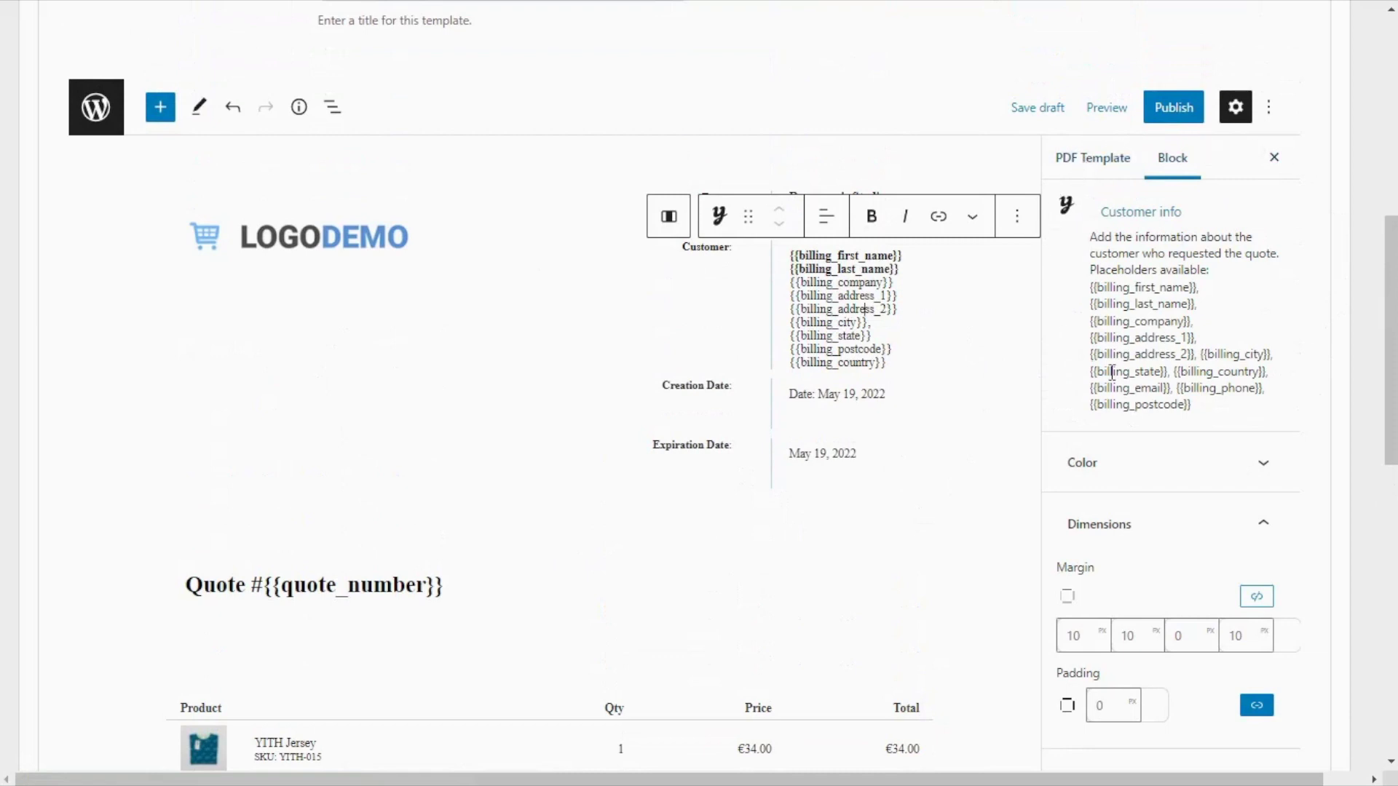
scroll(1291, 480, "down", 2)
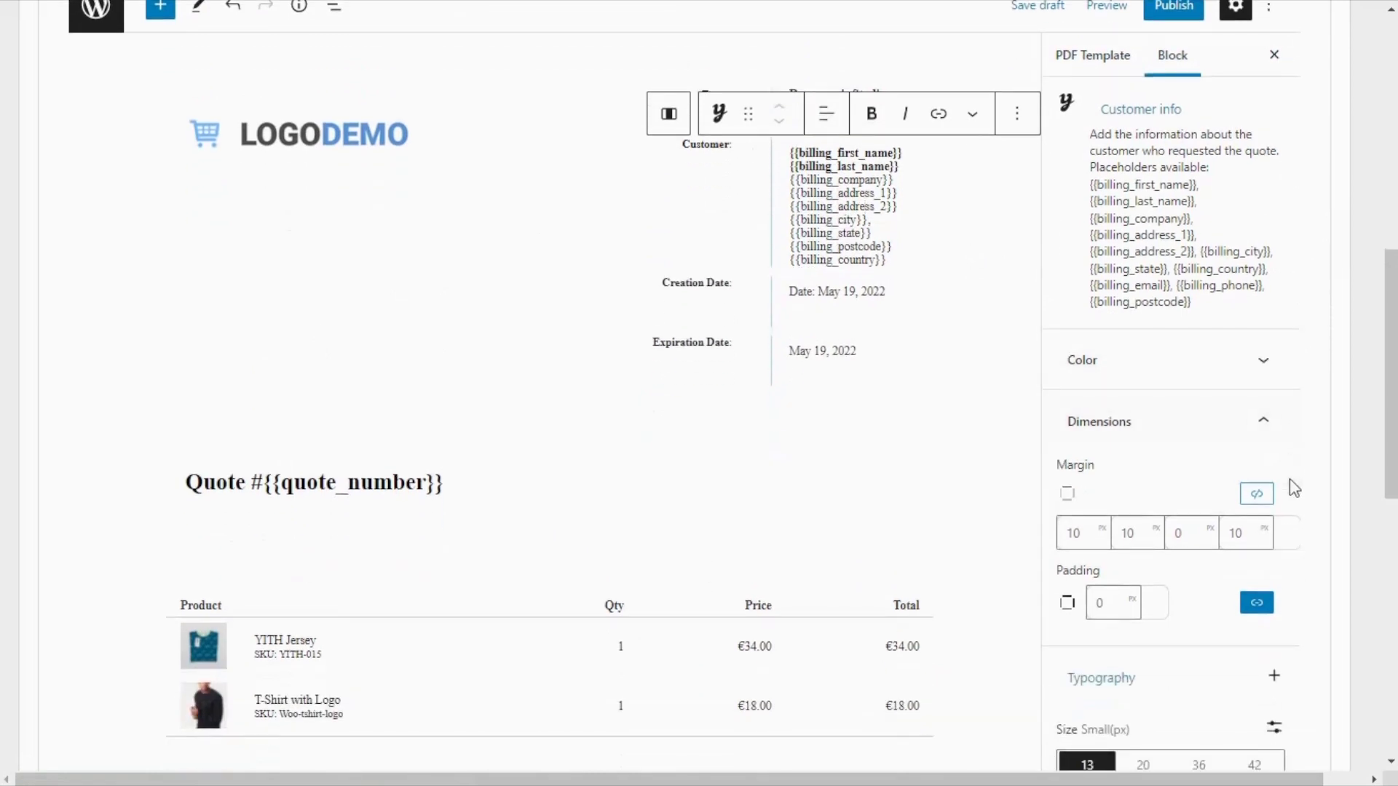
scroll(1291, 481, "up", 2)
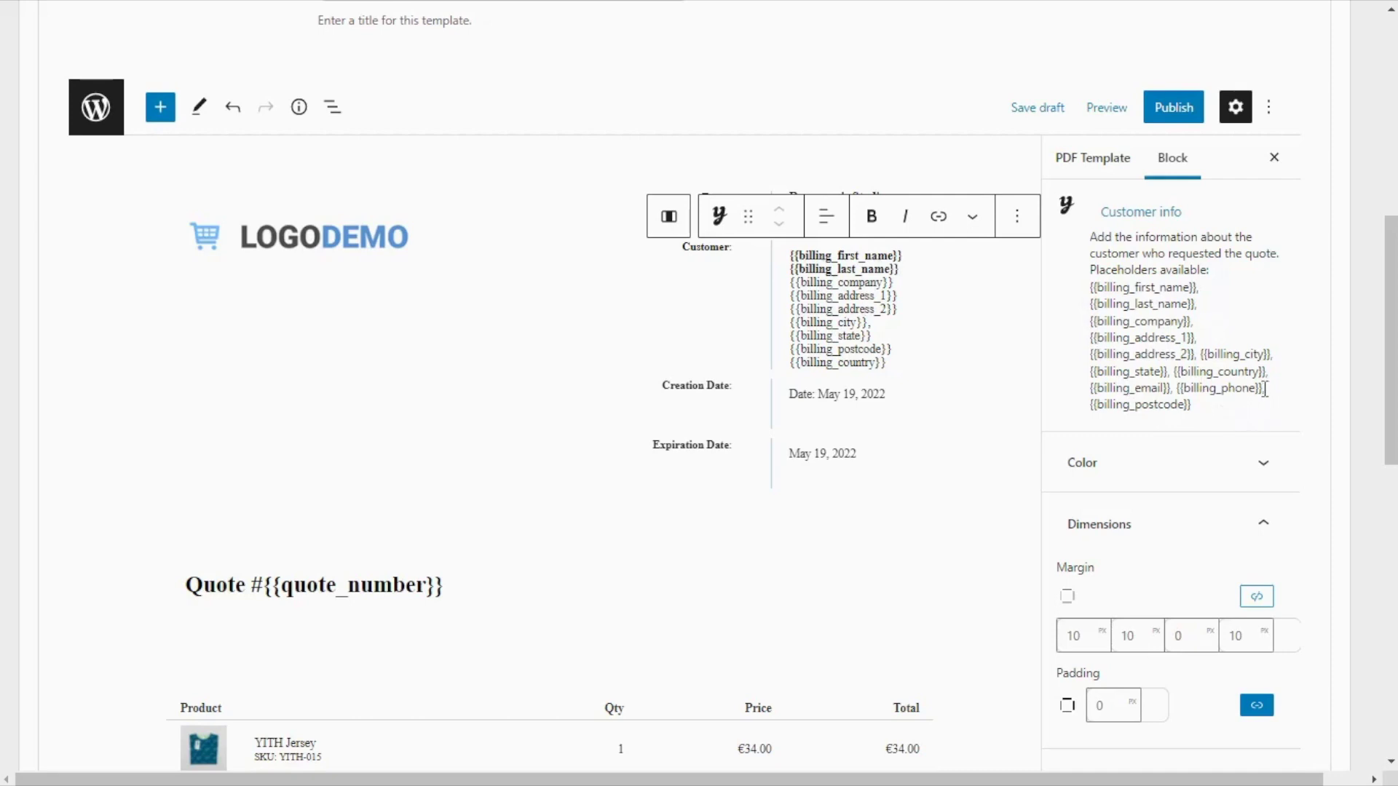
Copy {{billing_phone}} after {{billing_country}} in Customer info, then delete the postcode, country and phone lines
left_click_drag(1265, 389, 1179, 389)
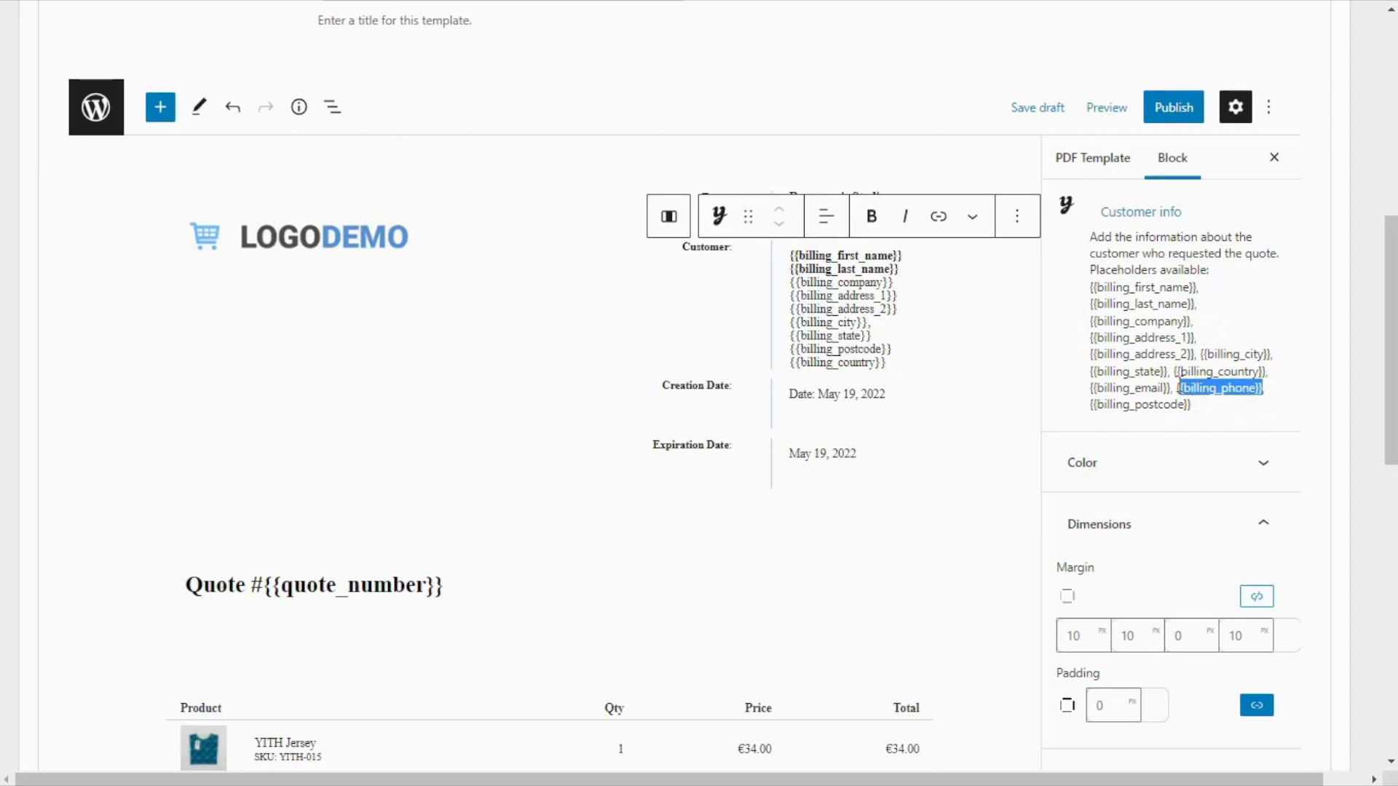
left_click(901, 360)
key("shift+Return")
type("{{billing_phone}}")
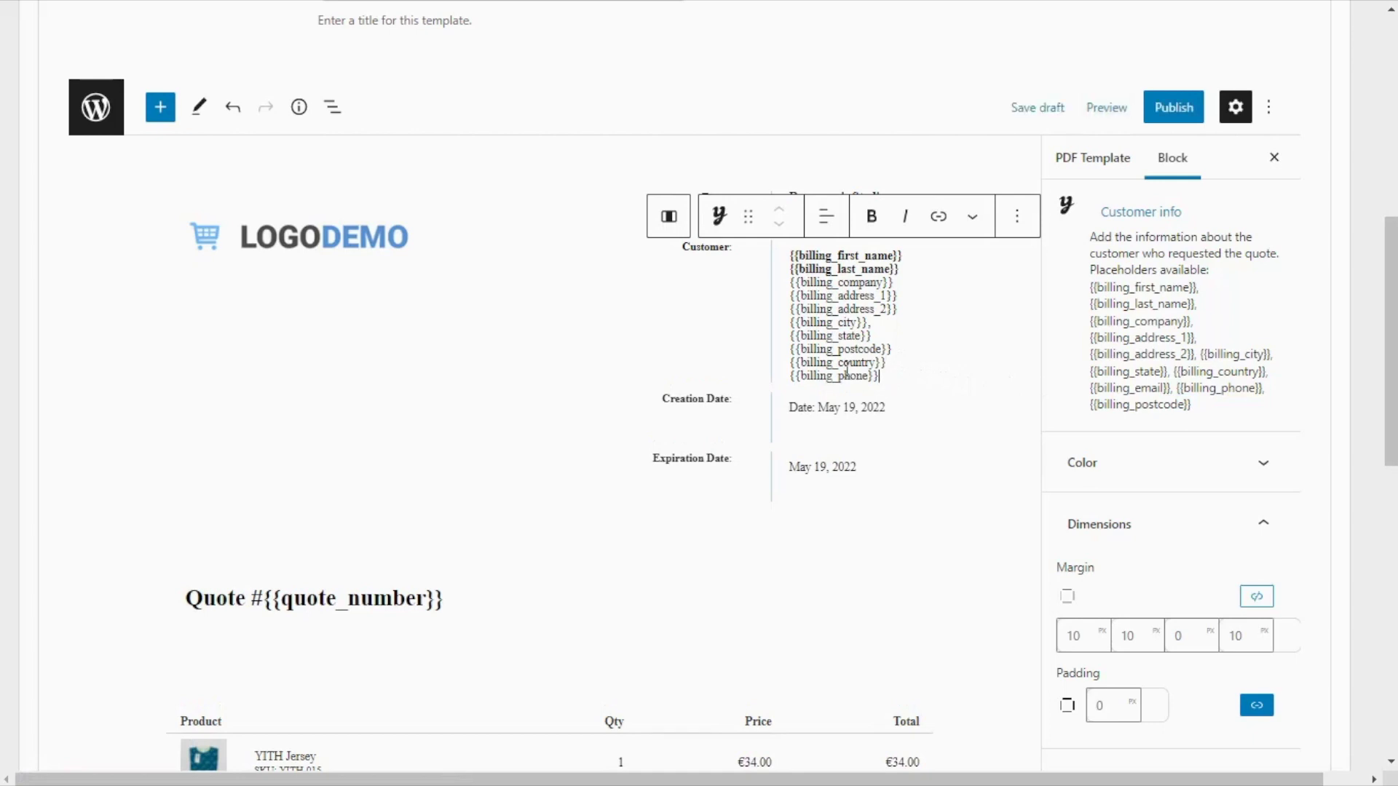
left_click_drag(881, 376, 790, 349)
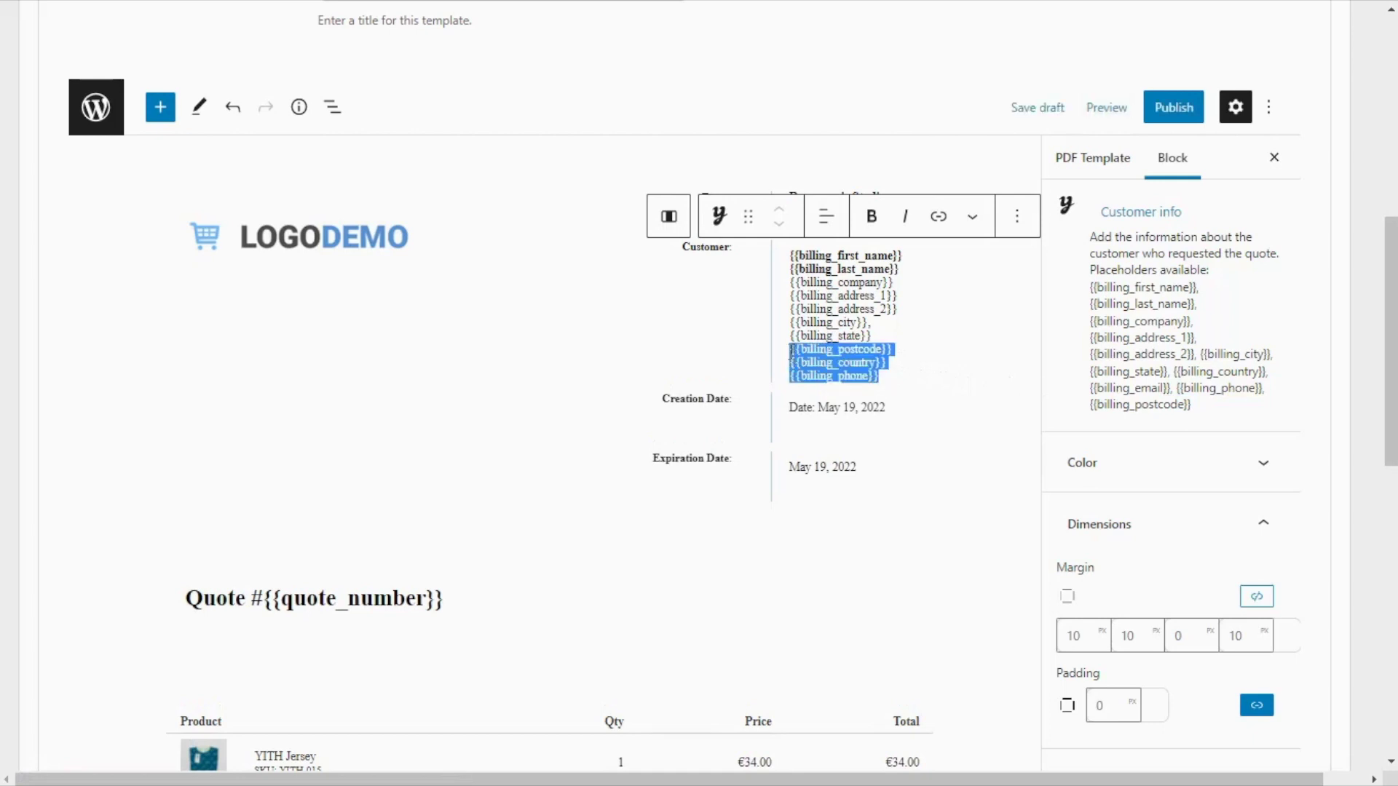
key("BackSpace")
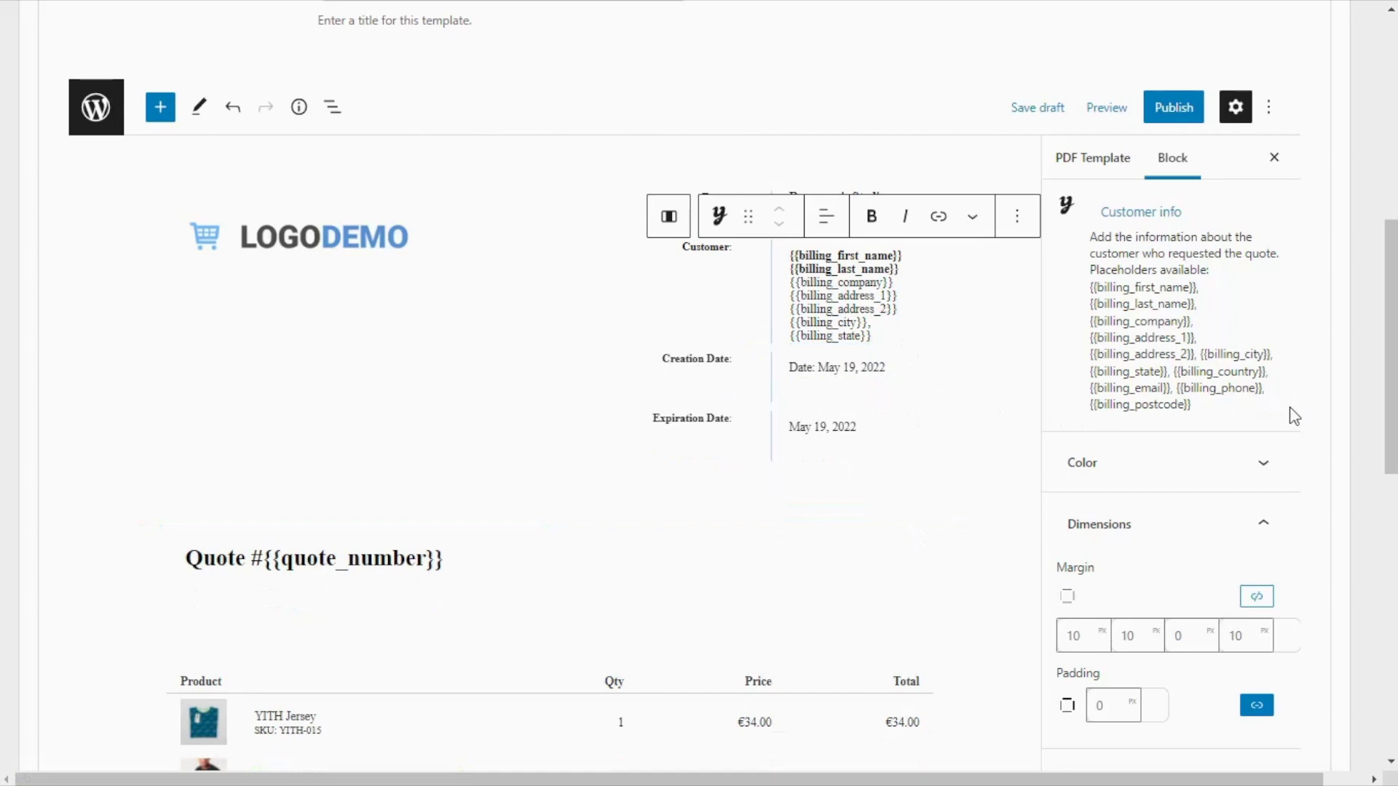
Expand the Customer info colour options and check its 10/10/0/10 px margins and 13 px text
scroll(1294, 416, "down", 1)
left_click(1275, 375)
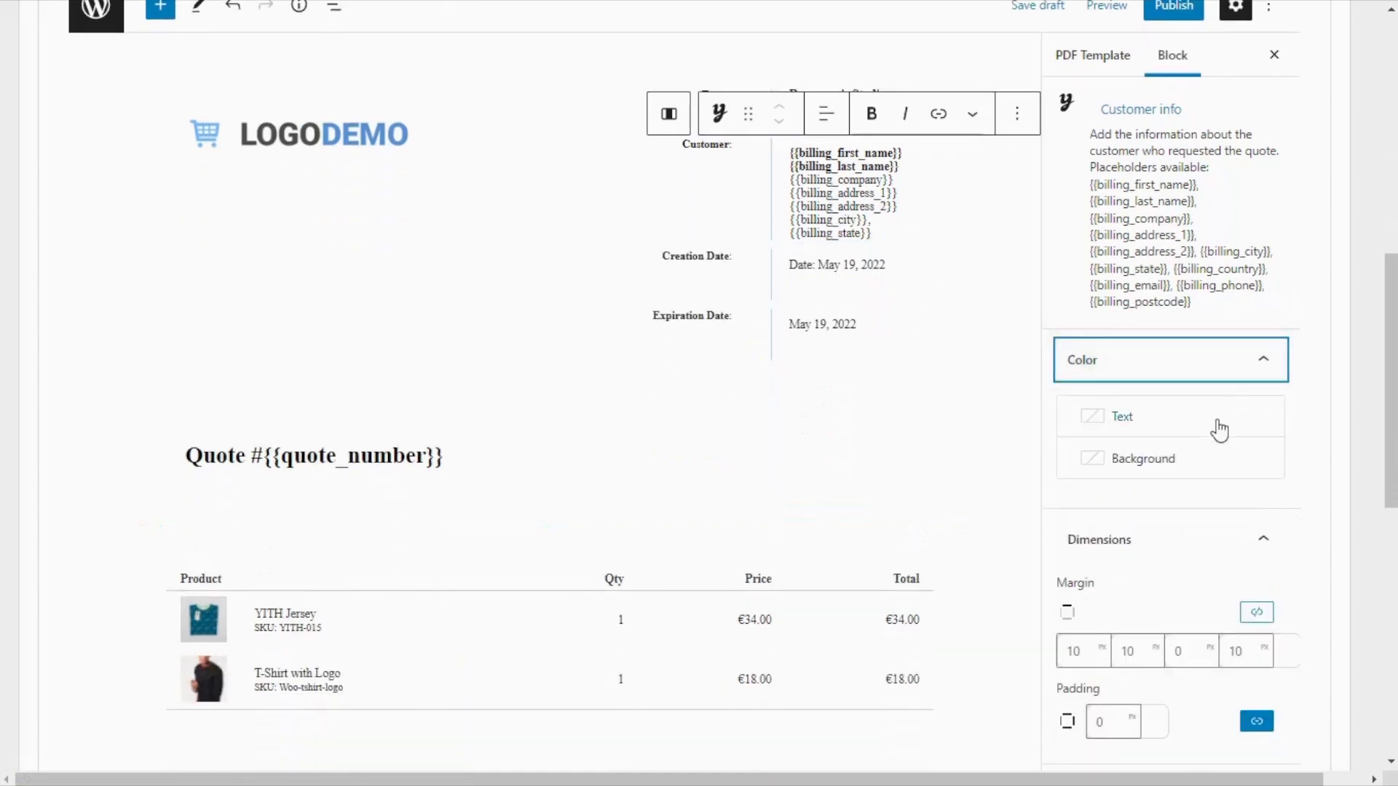
scroll(1227, 511, "down", 2)
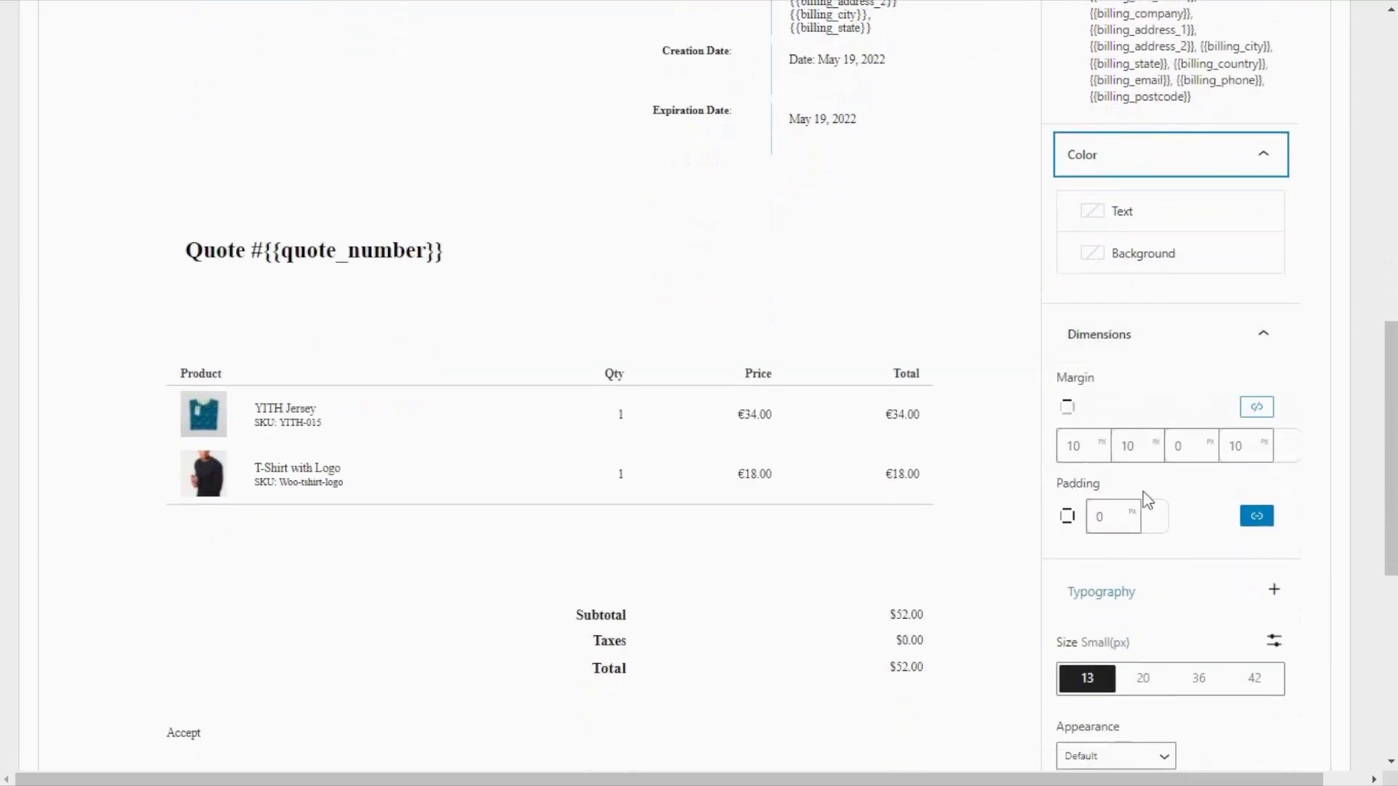
scroll(1185, 554, "down", 1)
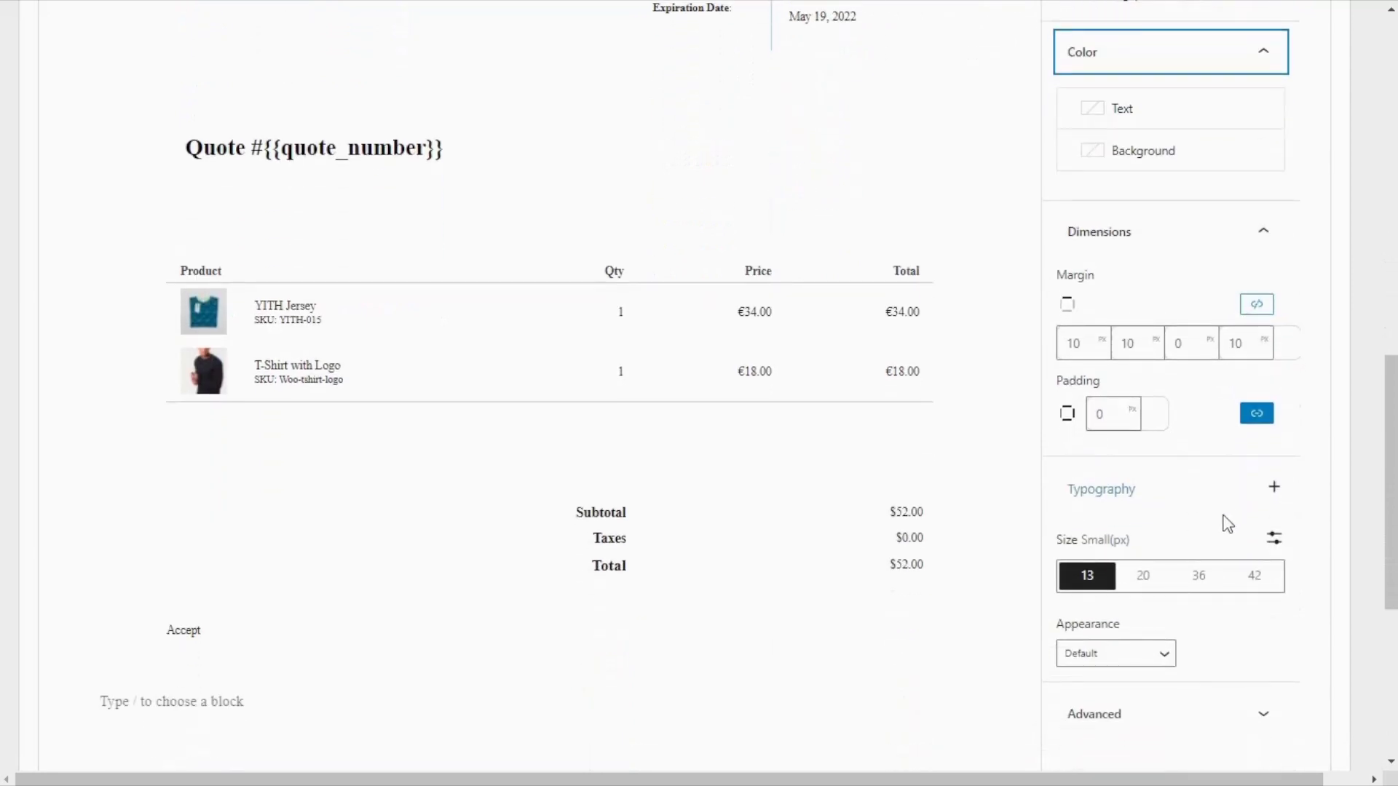
scroll(1228, 524, "up", 3)
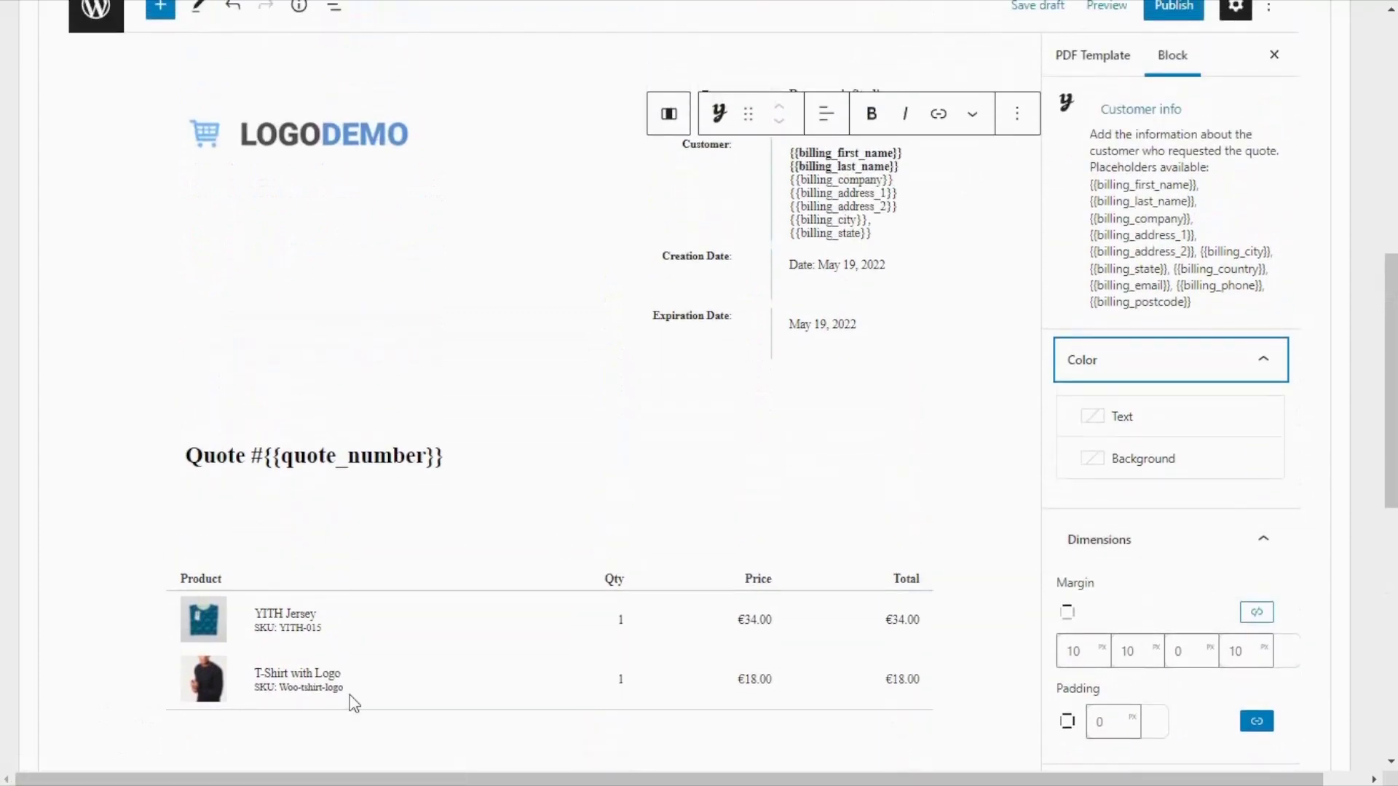
Select the product table and toggle Show product thumbnail off and back on
left_click(368, 619)
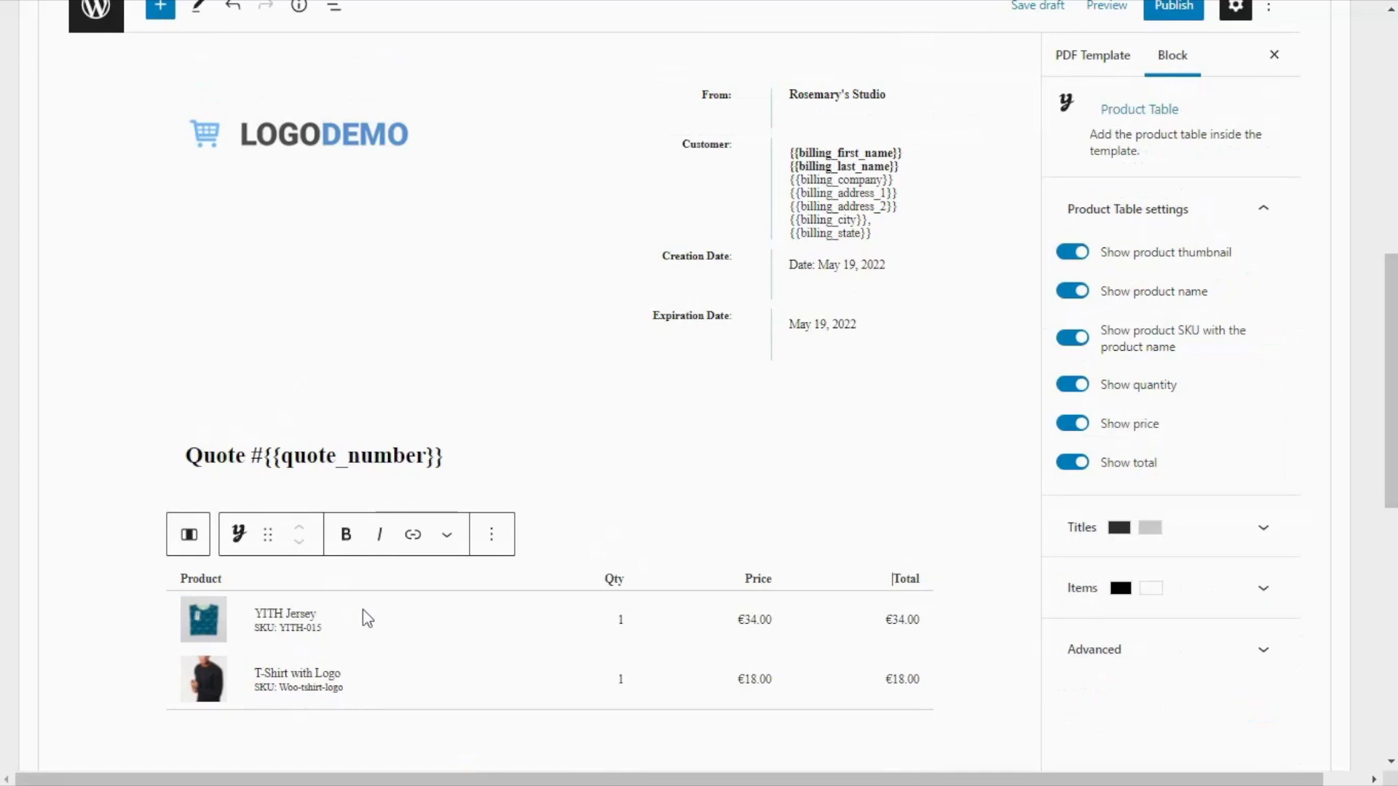
scroll(1293, 392, "up", 2)
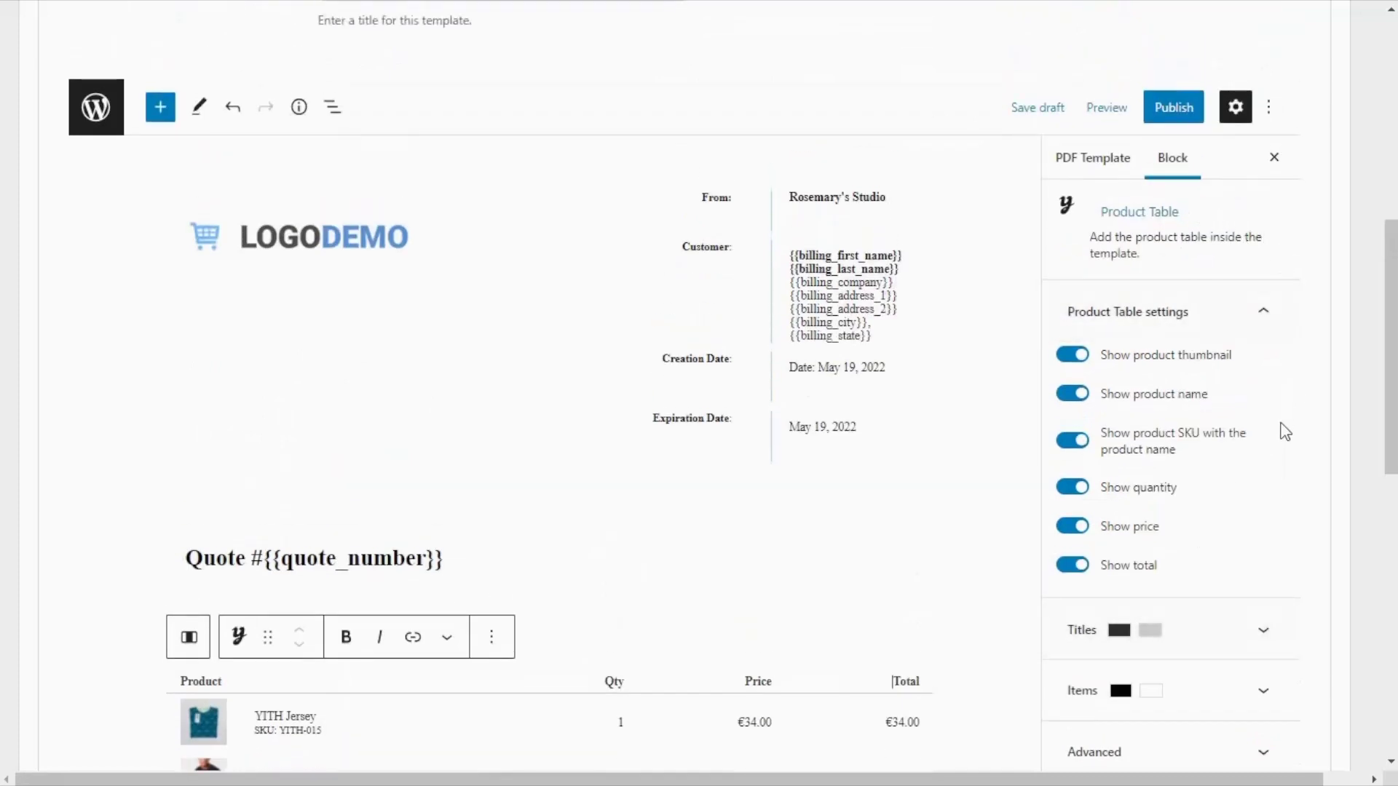
scroll(1285, 431, "down", 2)
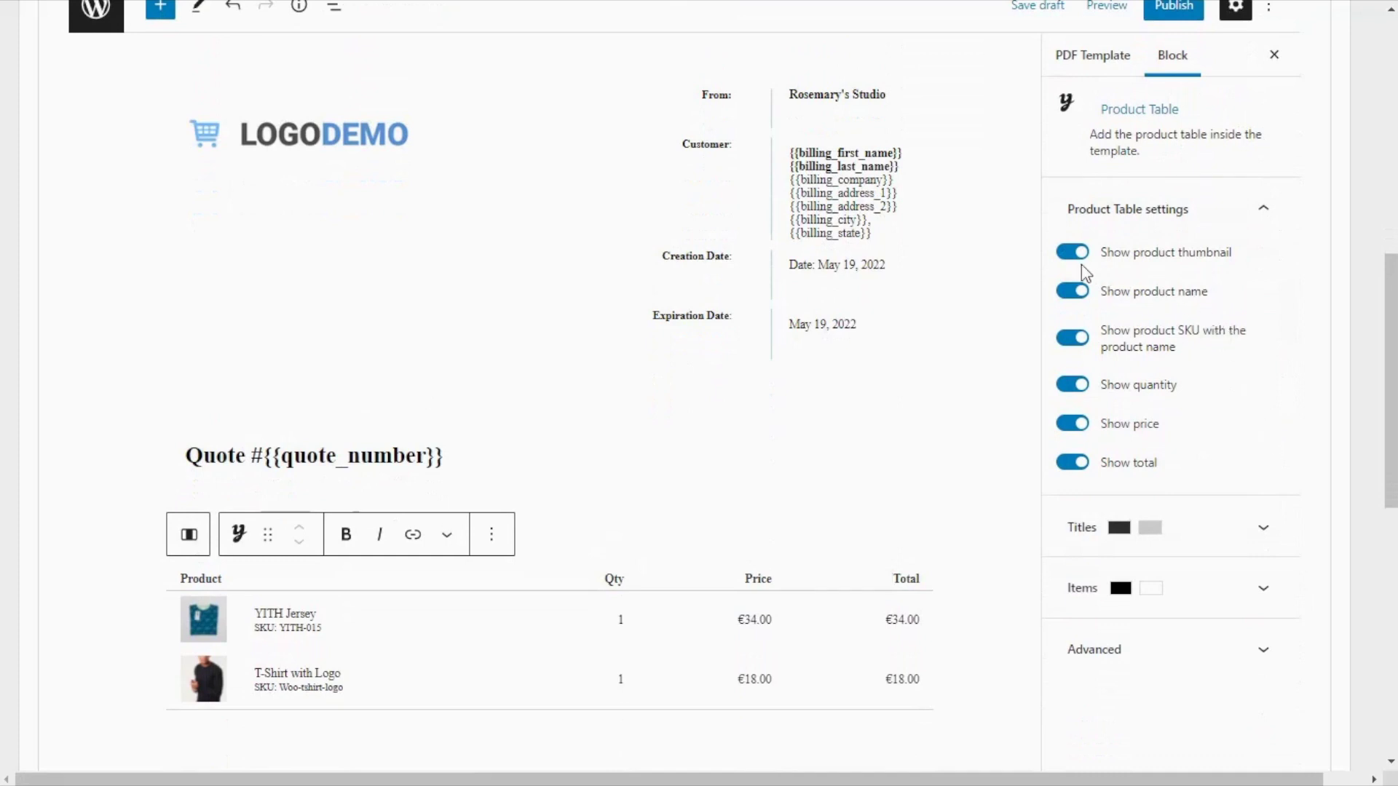
left_click(1073, 253)
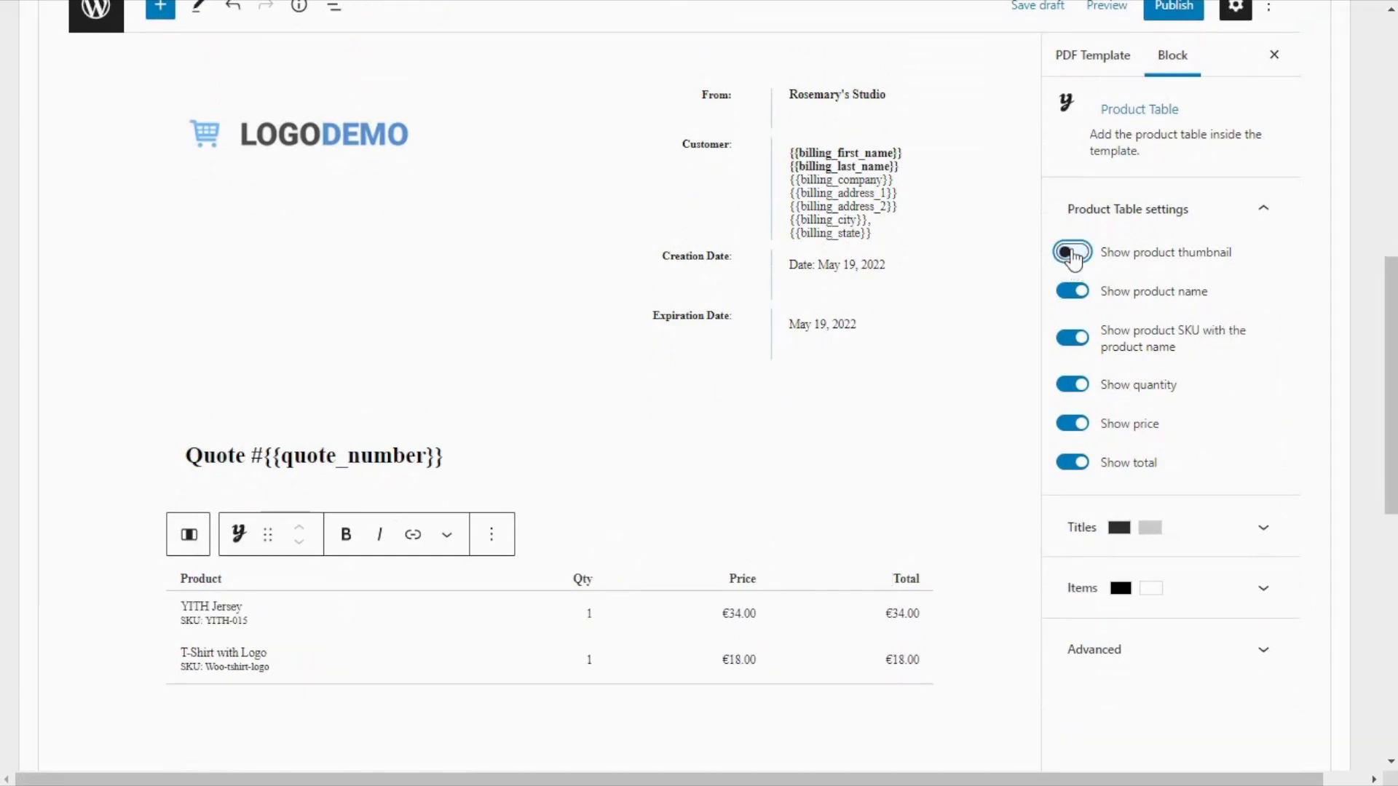
left_click(1073, 253)
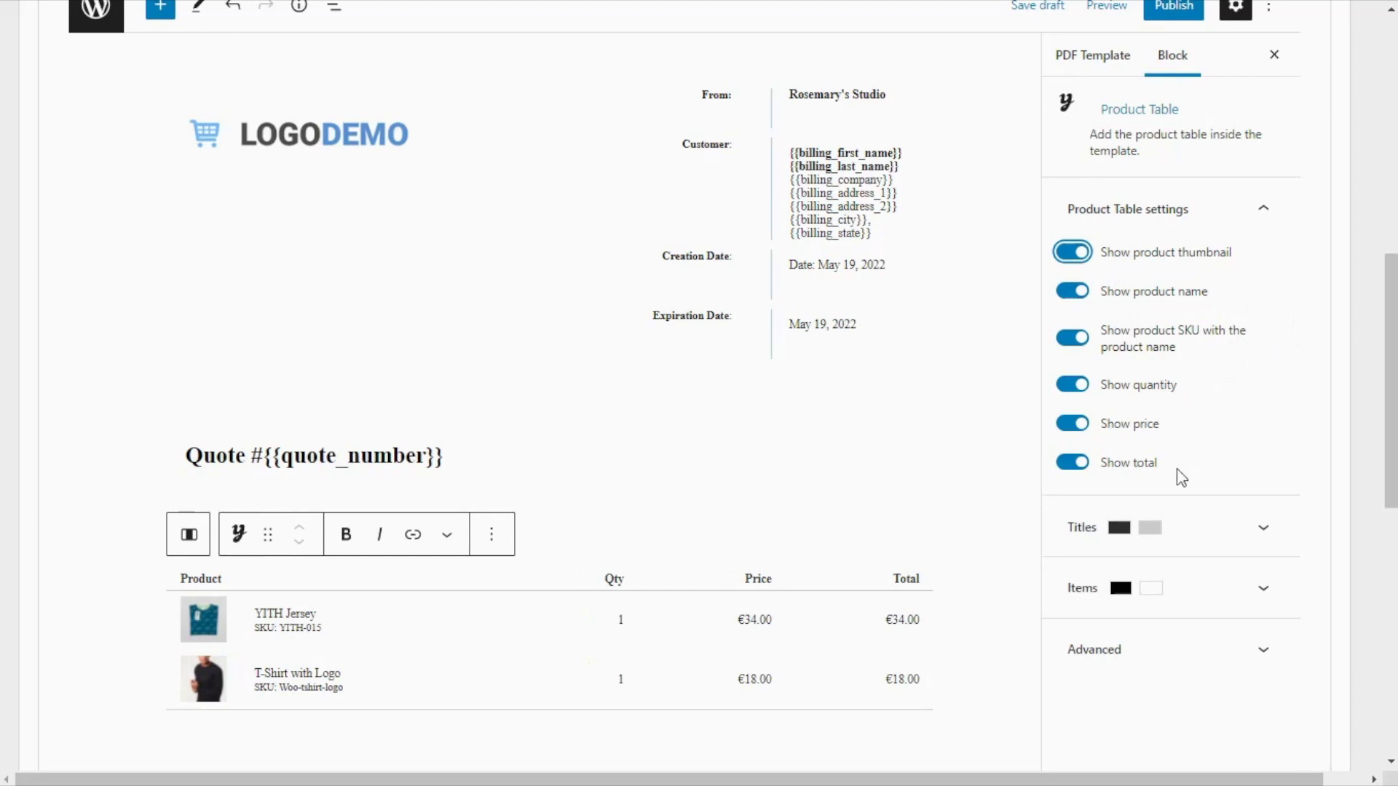
Expand and collapse the Titles styling options, then expand the Items colour and size options
scroll(1252, 493, "down", 2)
left_click(1272, 435)
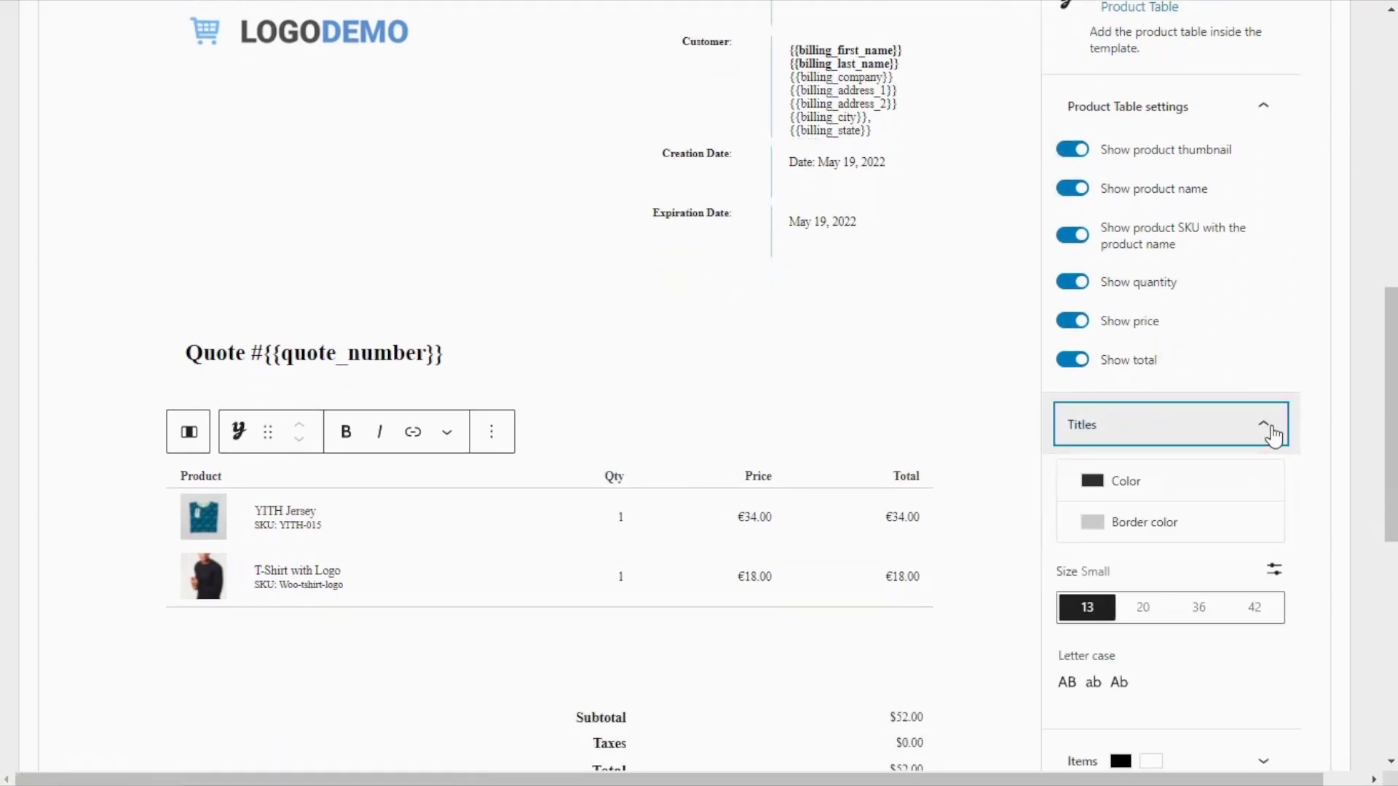
left_click(1273, 435)
left_click(1264, 490)
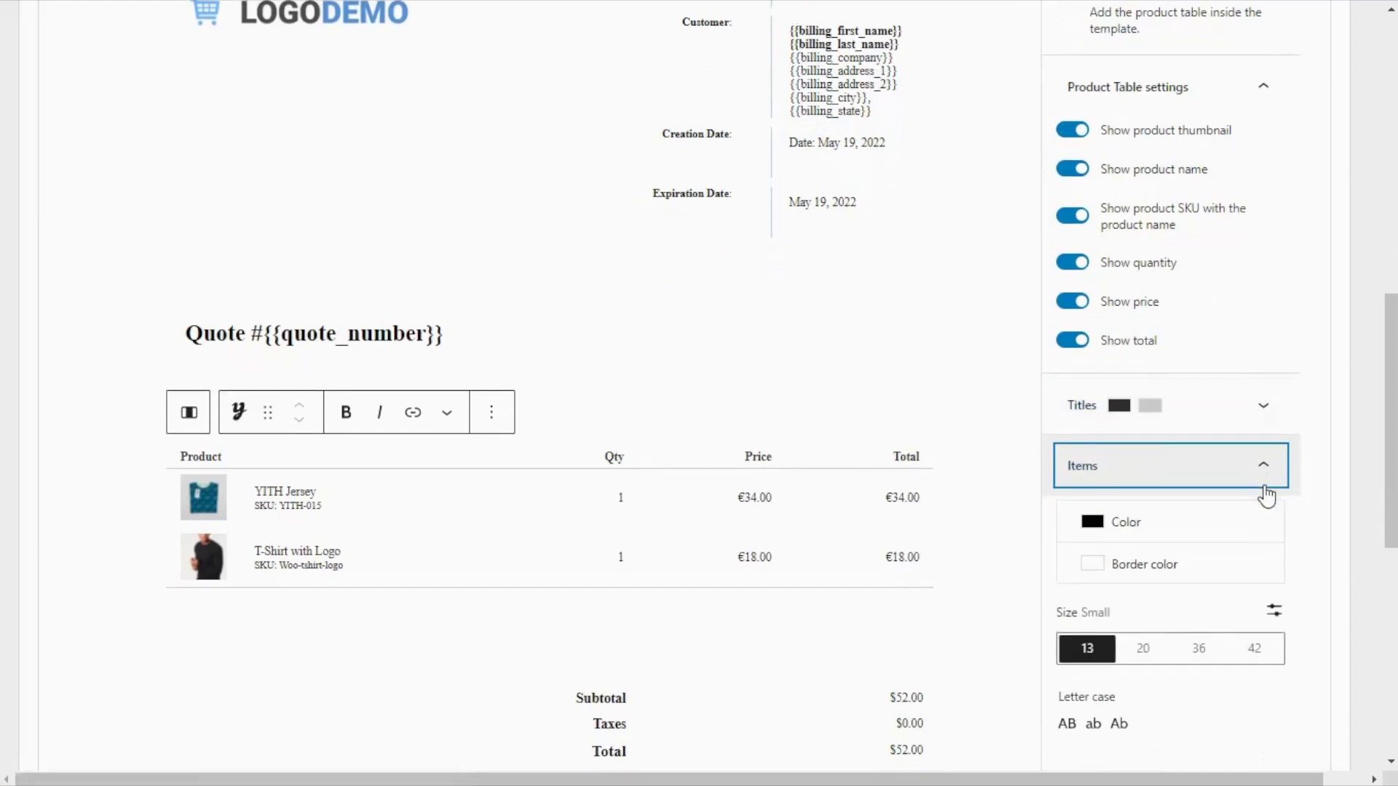
scroll(1257, 528, "up", 1)
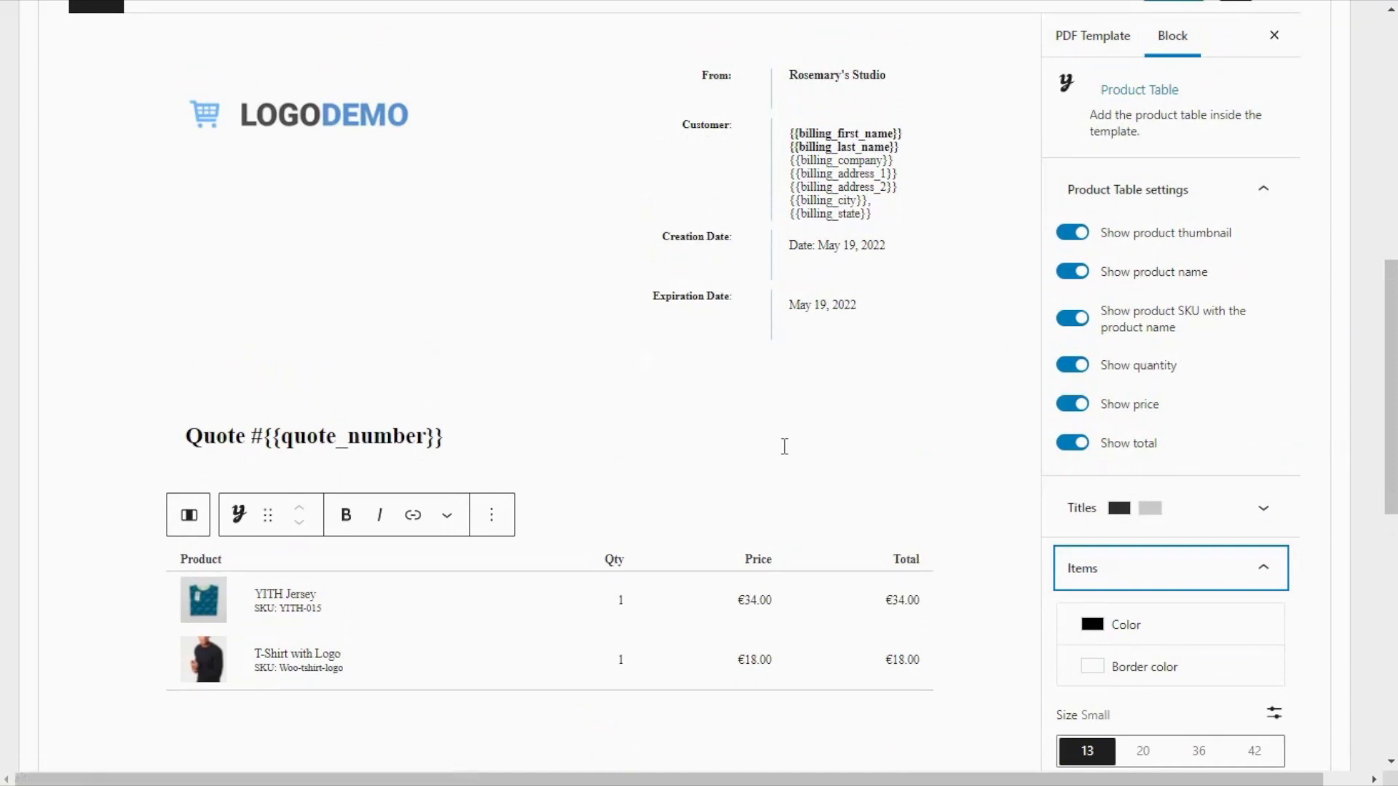
scroll(785, 446, "up", 1)
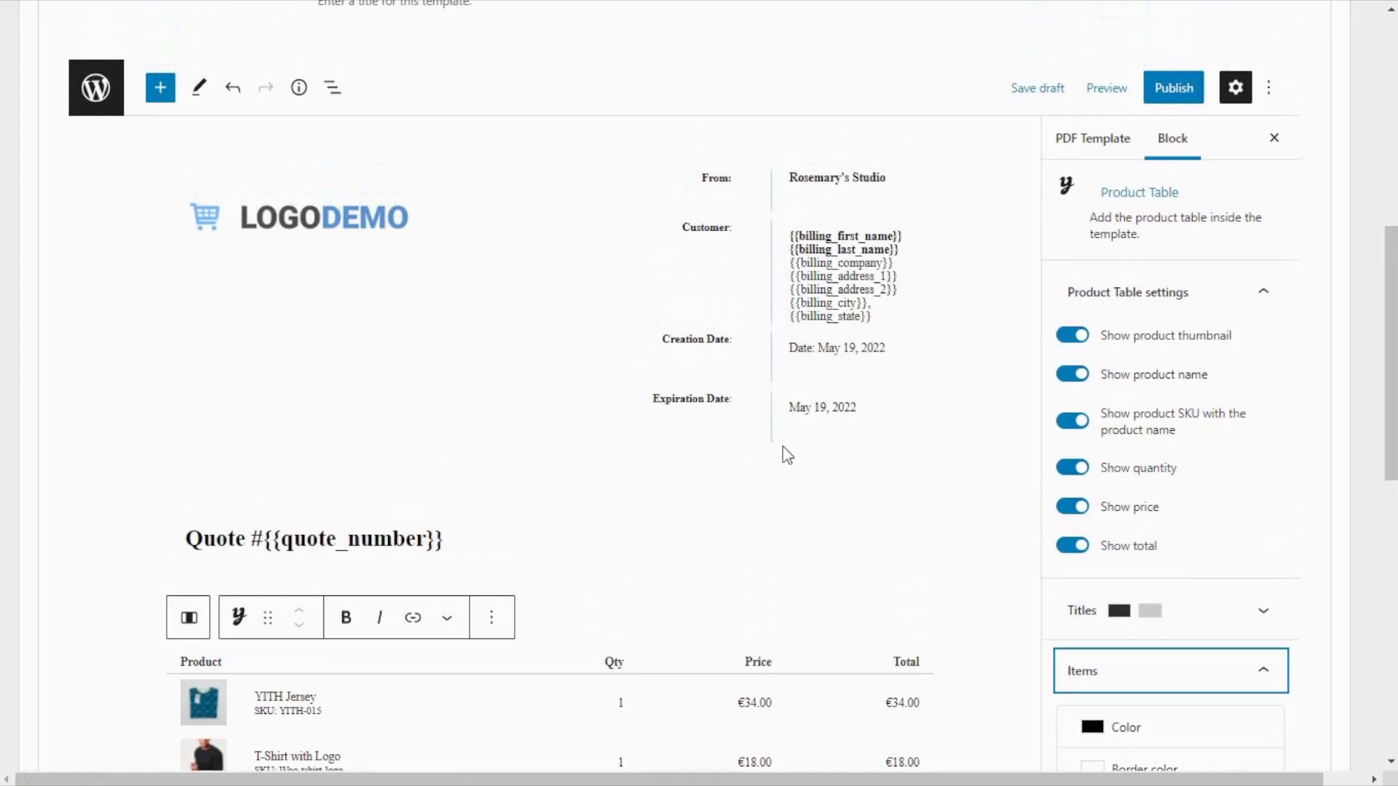
scroll(927, 462, "up", 2)
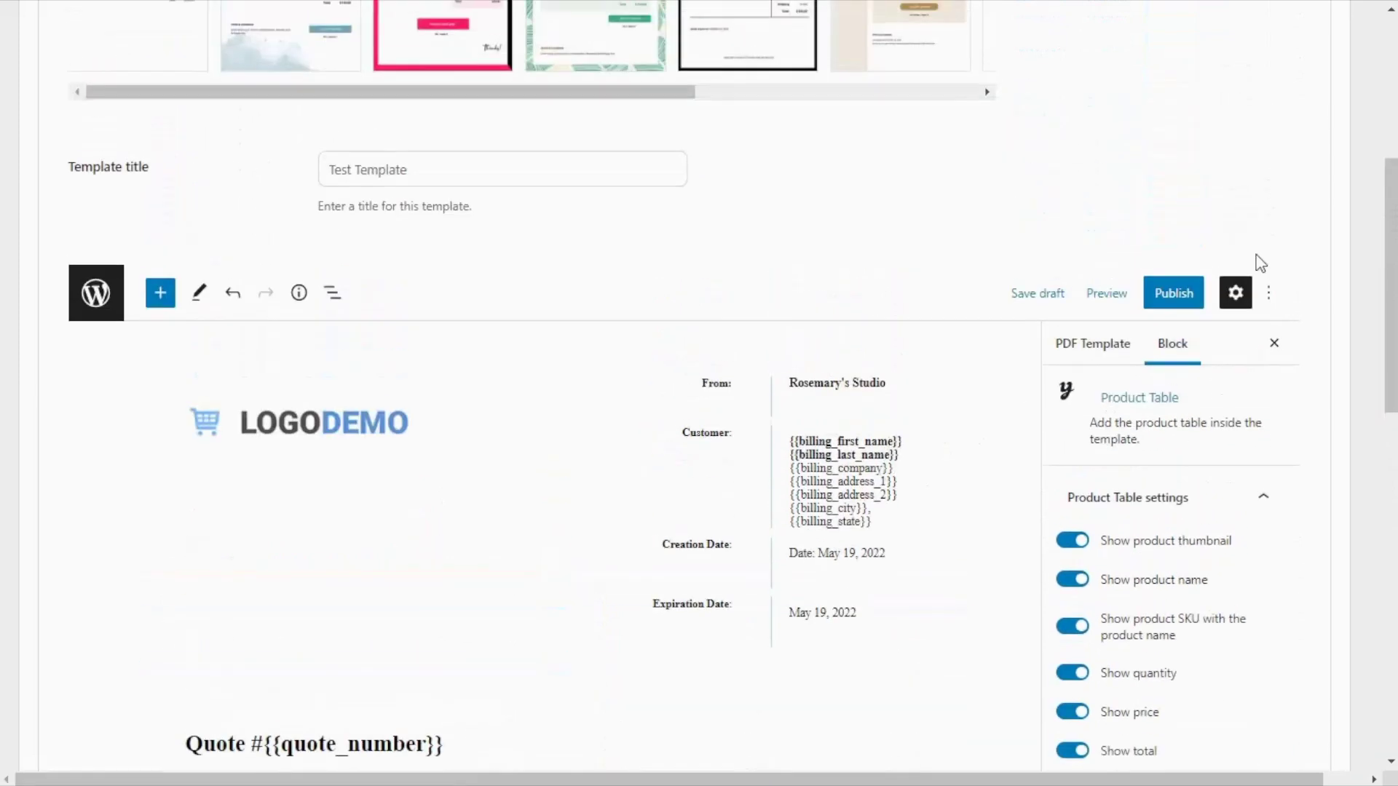
Publish the Test Template
left_click(1167, 303)
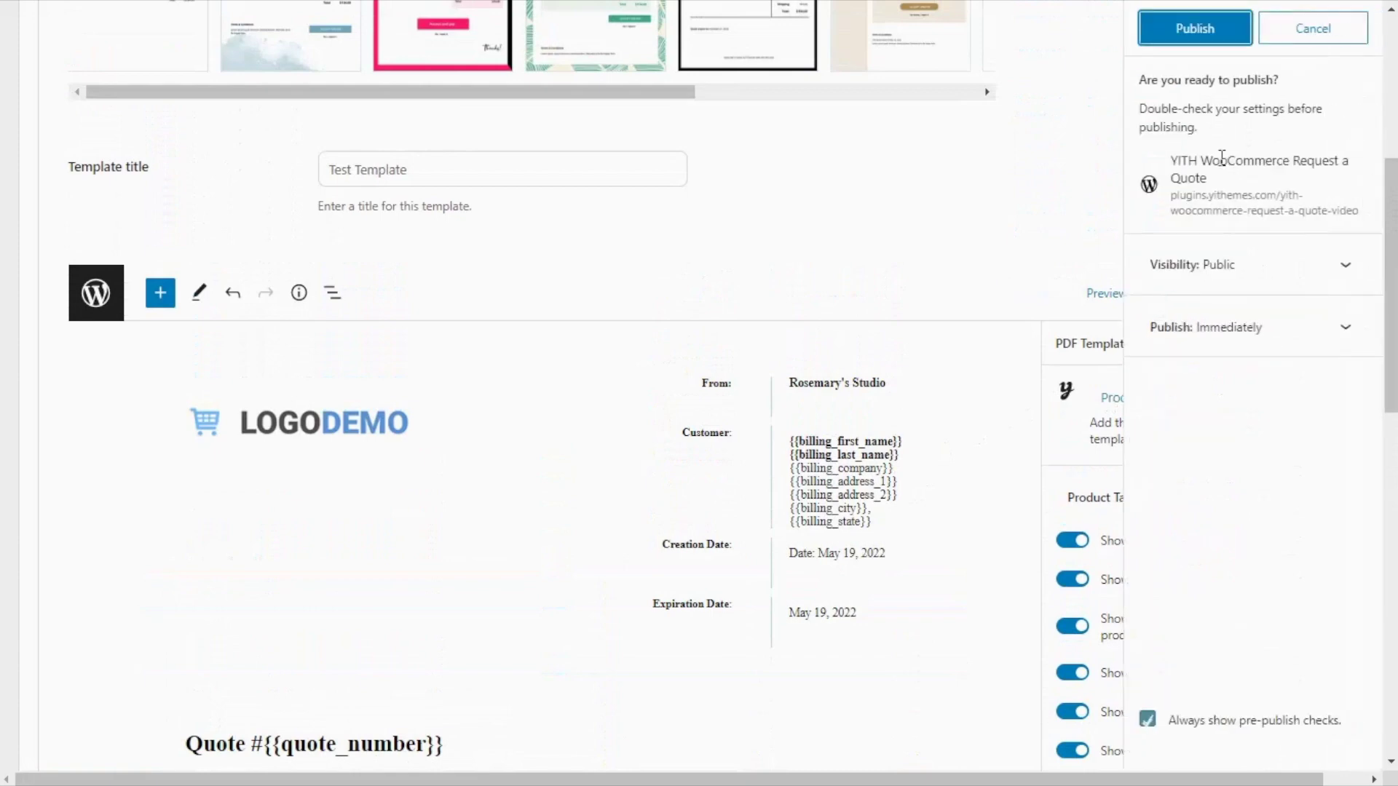
left_click(1204, 42)
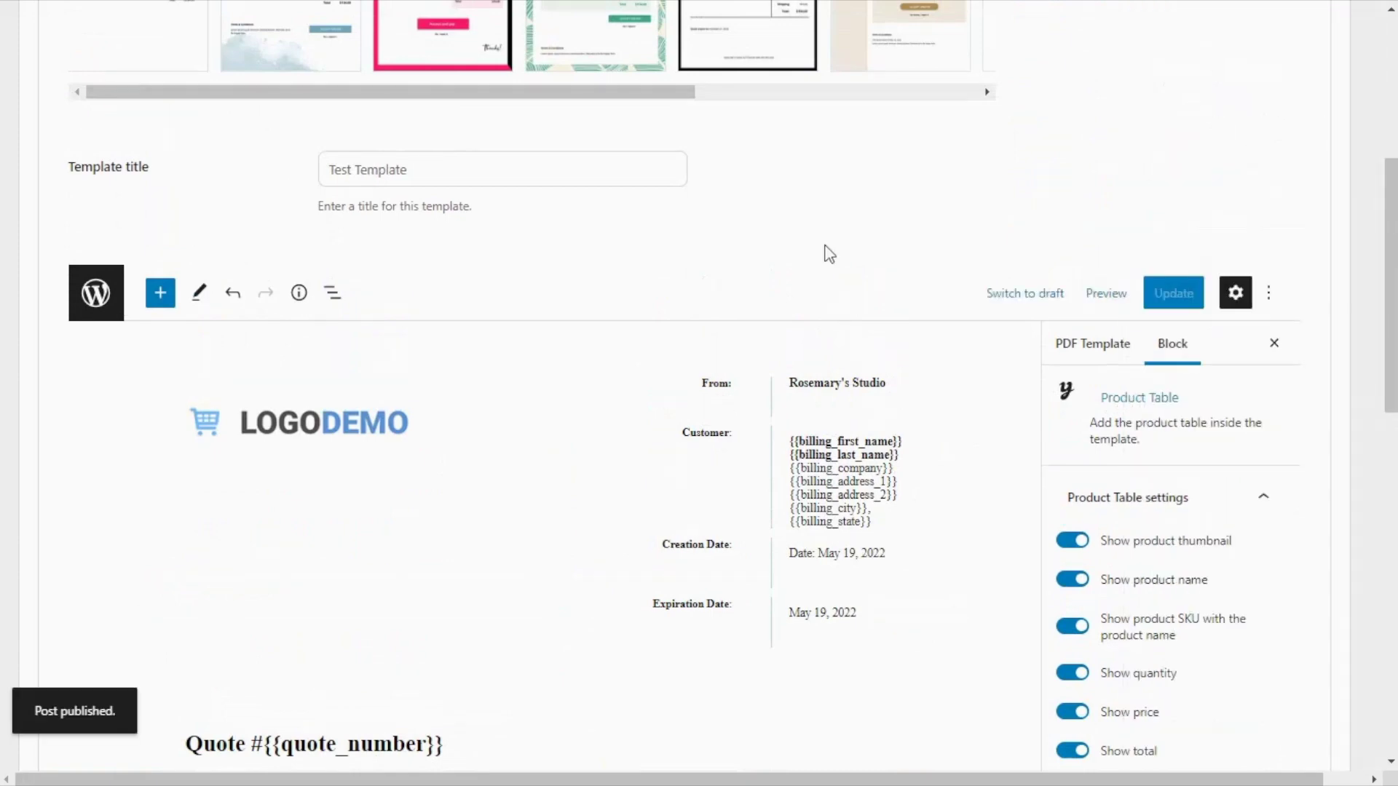
scroll(829, 253, "up", 5)
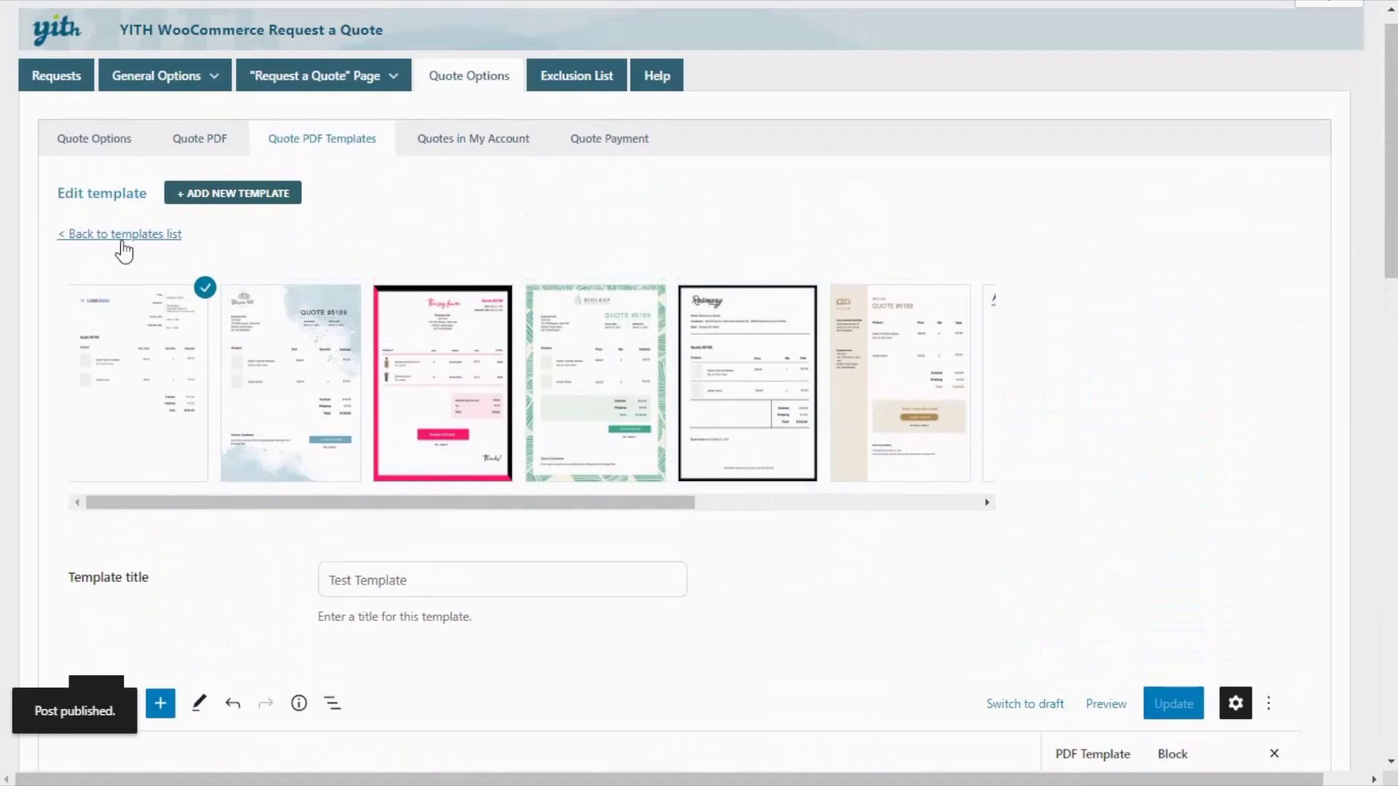
Set Test Template as the template in use, then go to the Quote Requests list
left_click(123, 244)
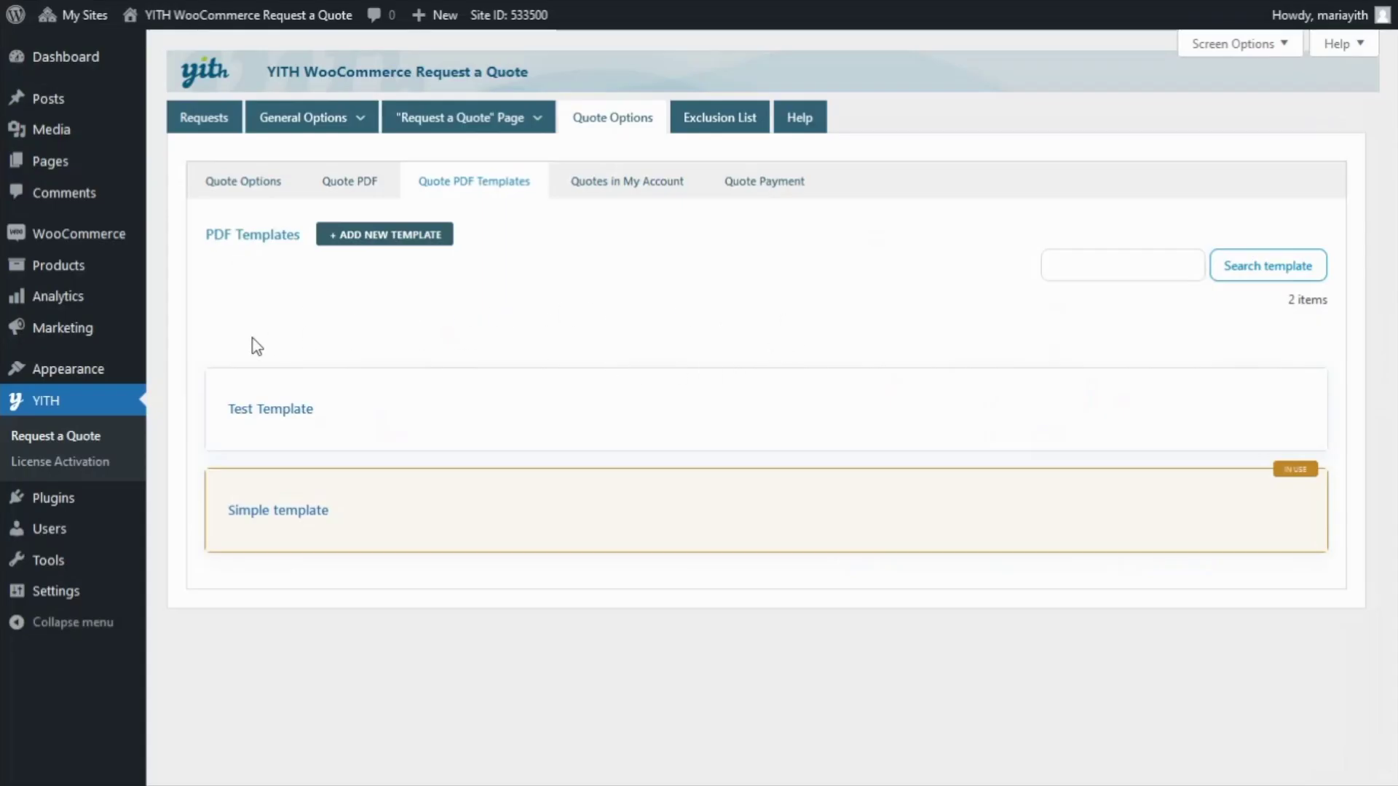
mouse_move(306, 446)
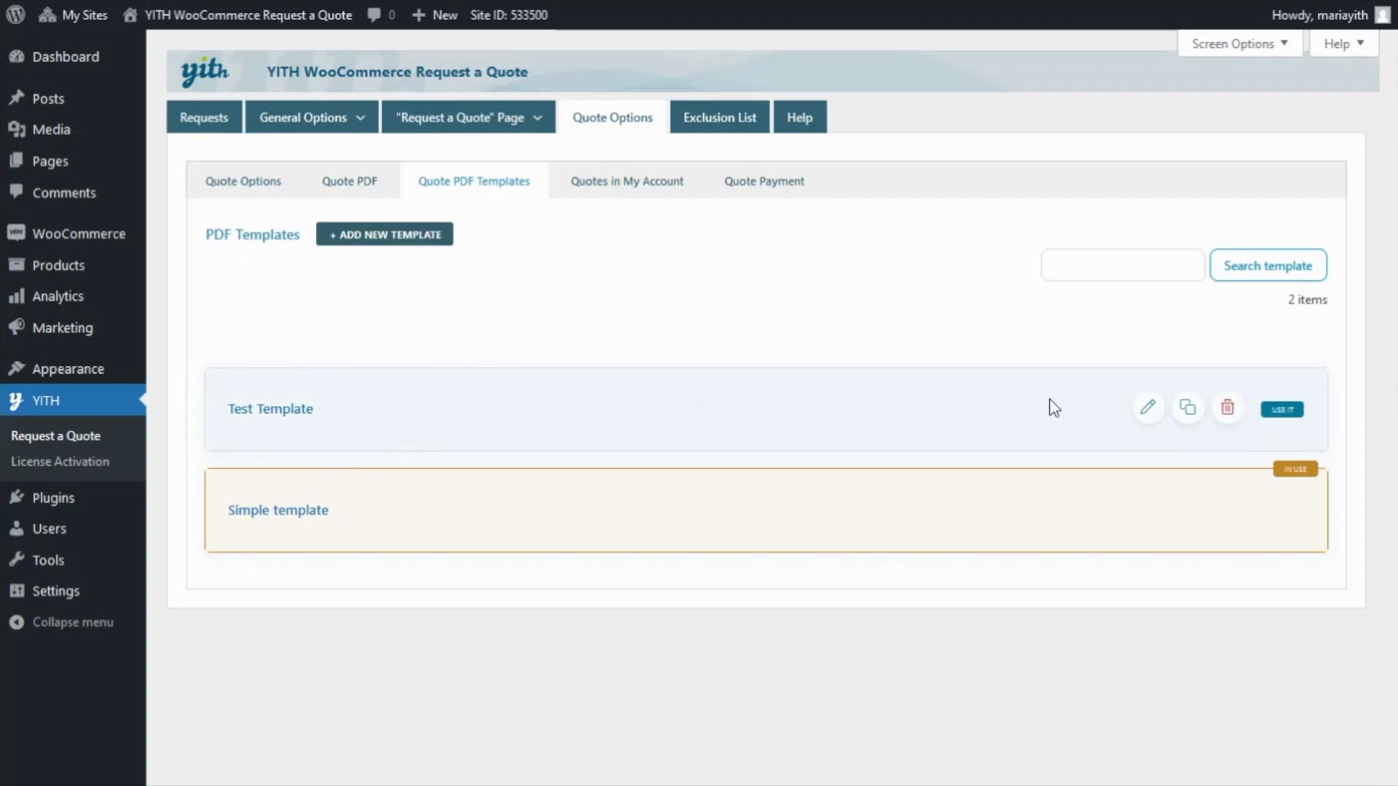
left_click(1283, 412)
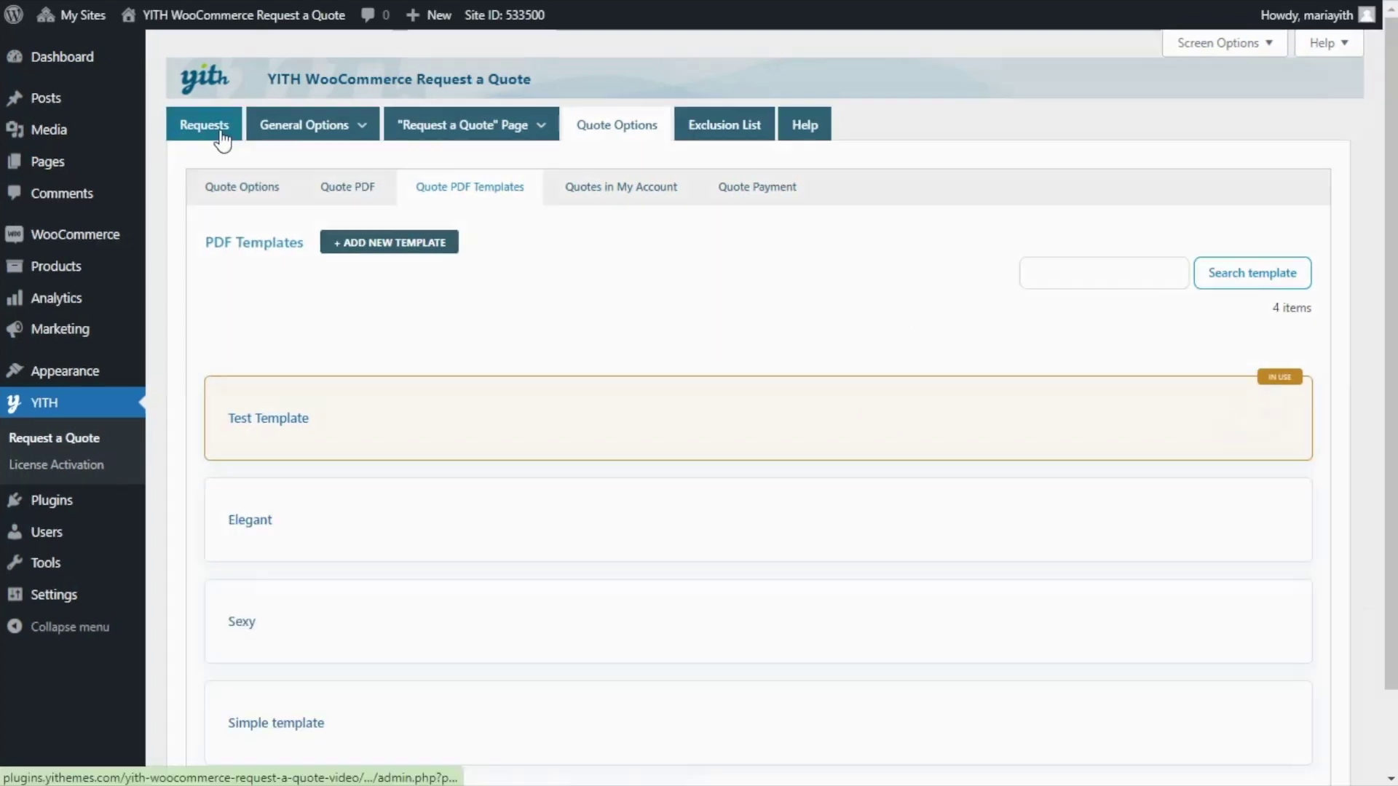
left_click(214, 125)
Open the third quote request (Cherokee T-Shirt) and generate its PDF preview
scroll(462, 326, "down", 1)
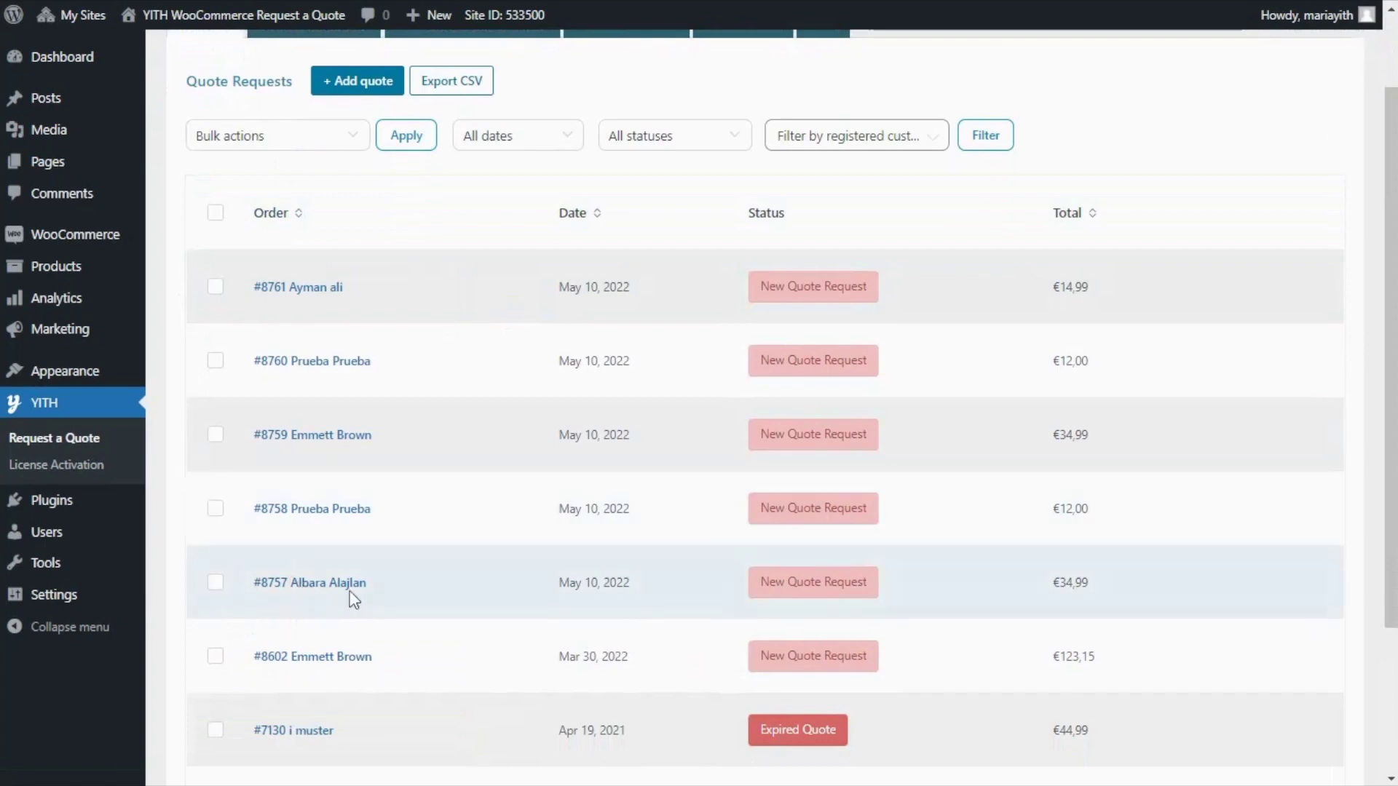
left_click(334, 437)
scroll(518, 353, "down", 2)
scroll(521, 360, "down", 10)
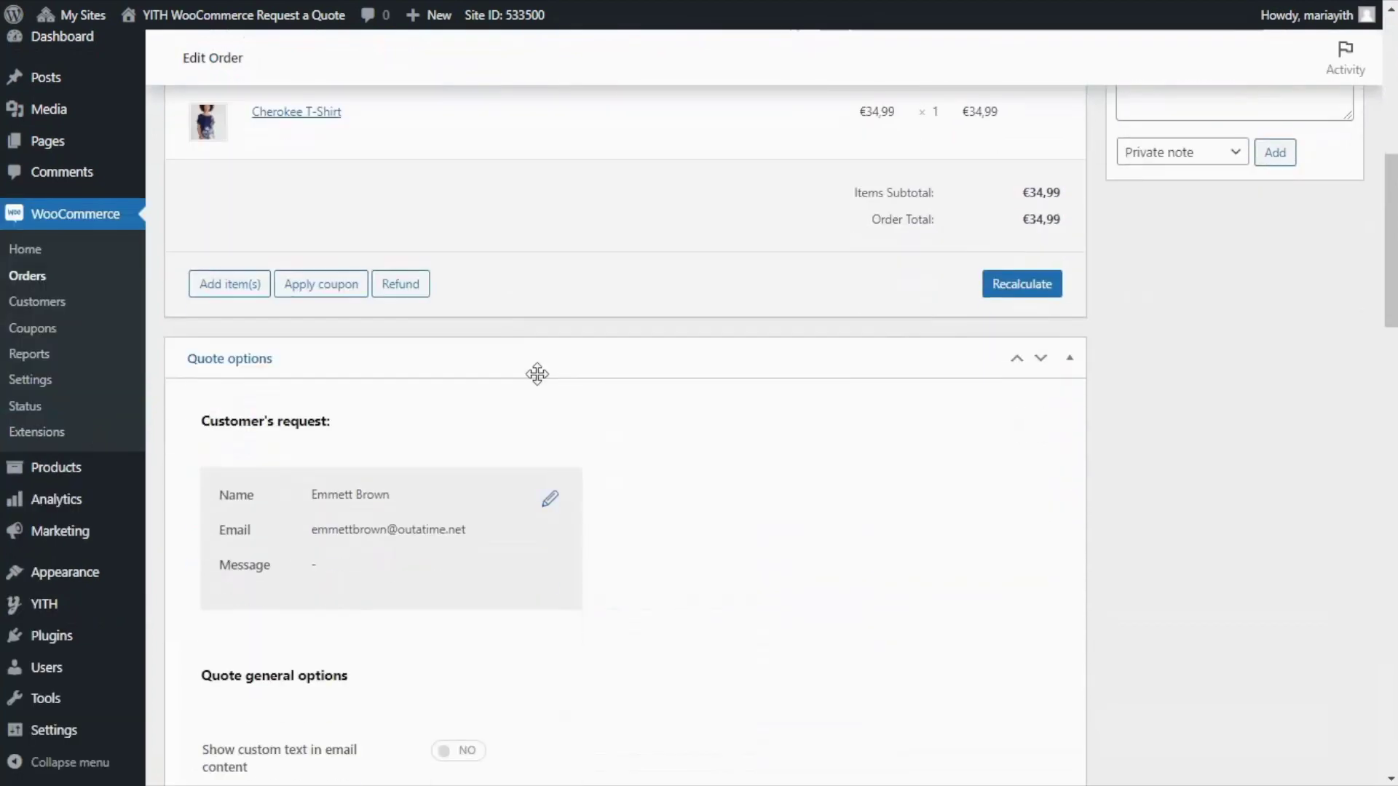
scroll(582, 397, "down", 7)
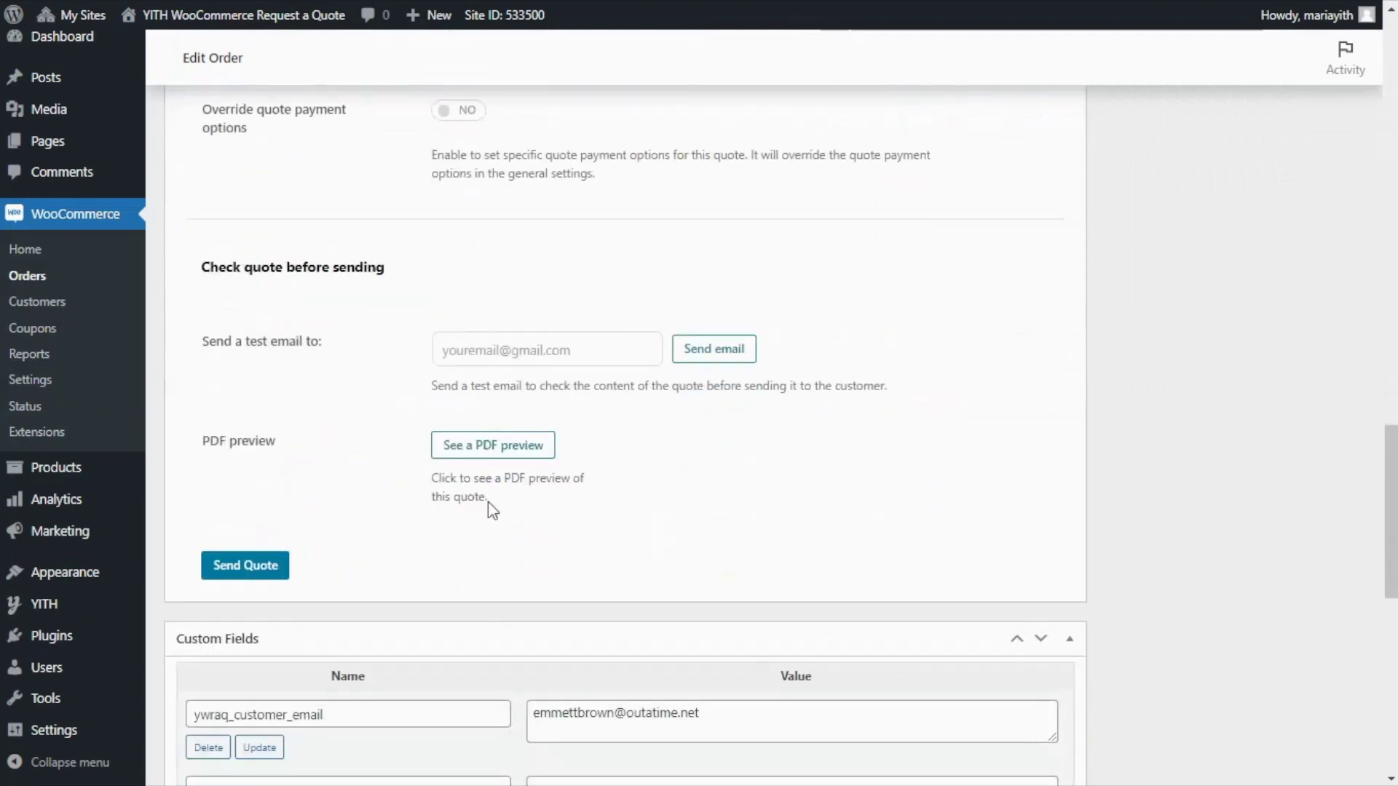
left_click(508, 456)
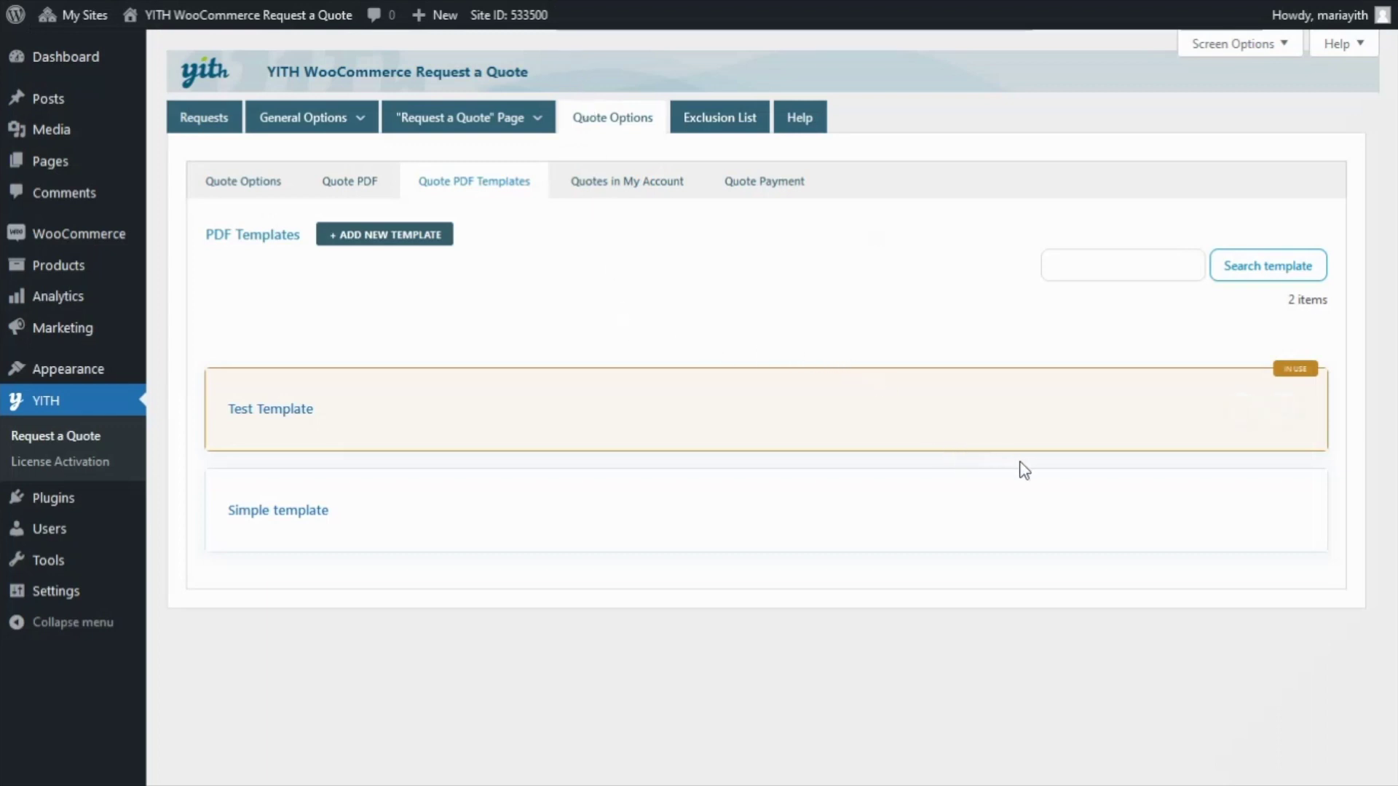
Switch the in-use PDF template back to Simple template, then return to the Quote Requests list
mouse_move(1314, 539)
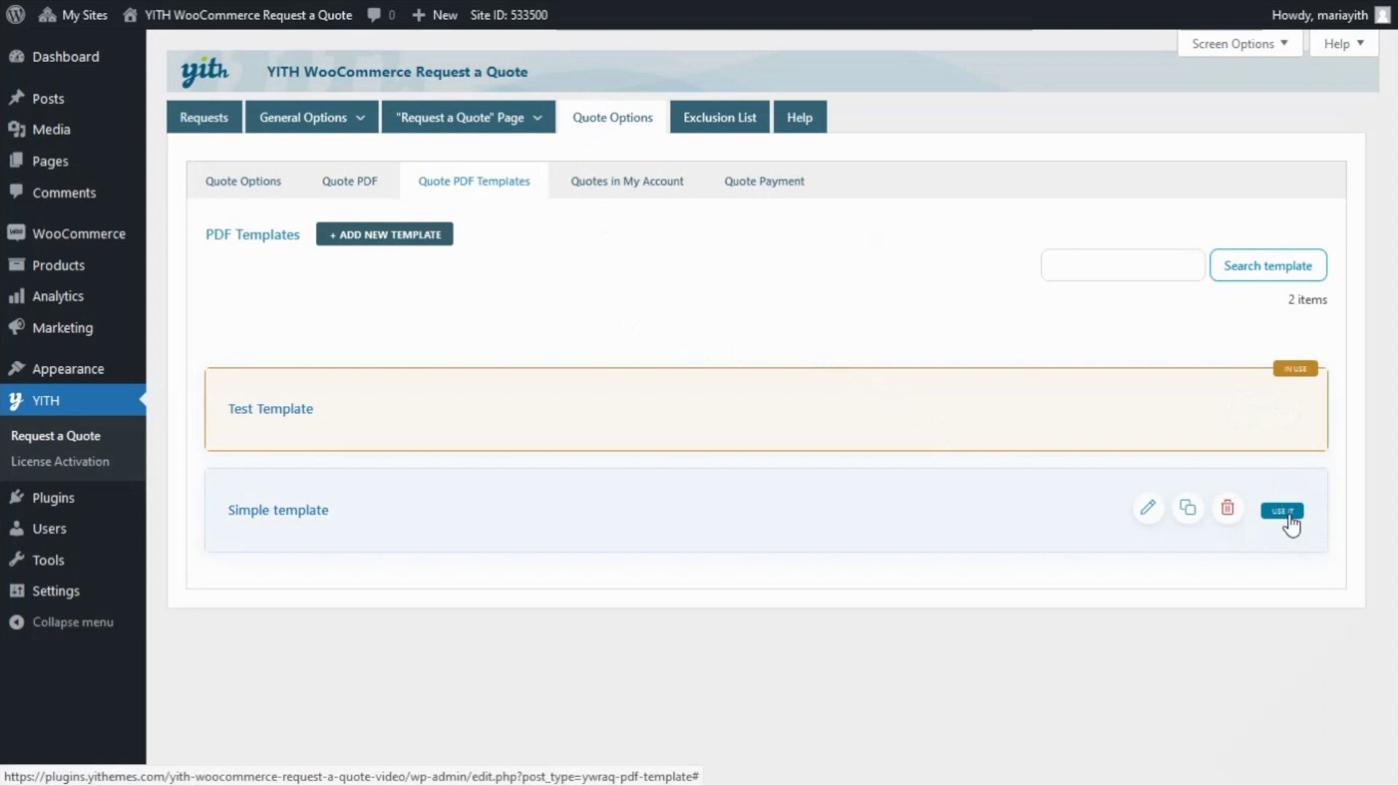
left_click(1285, 513)
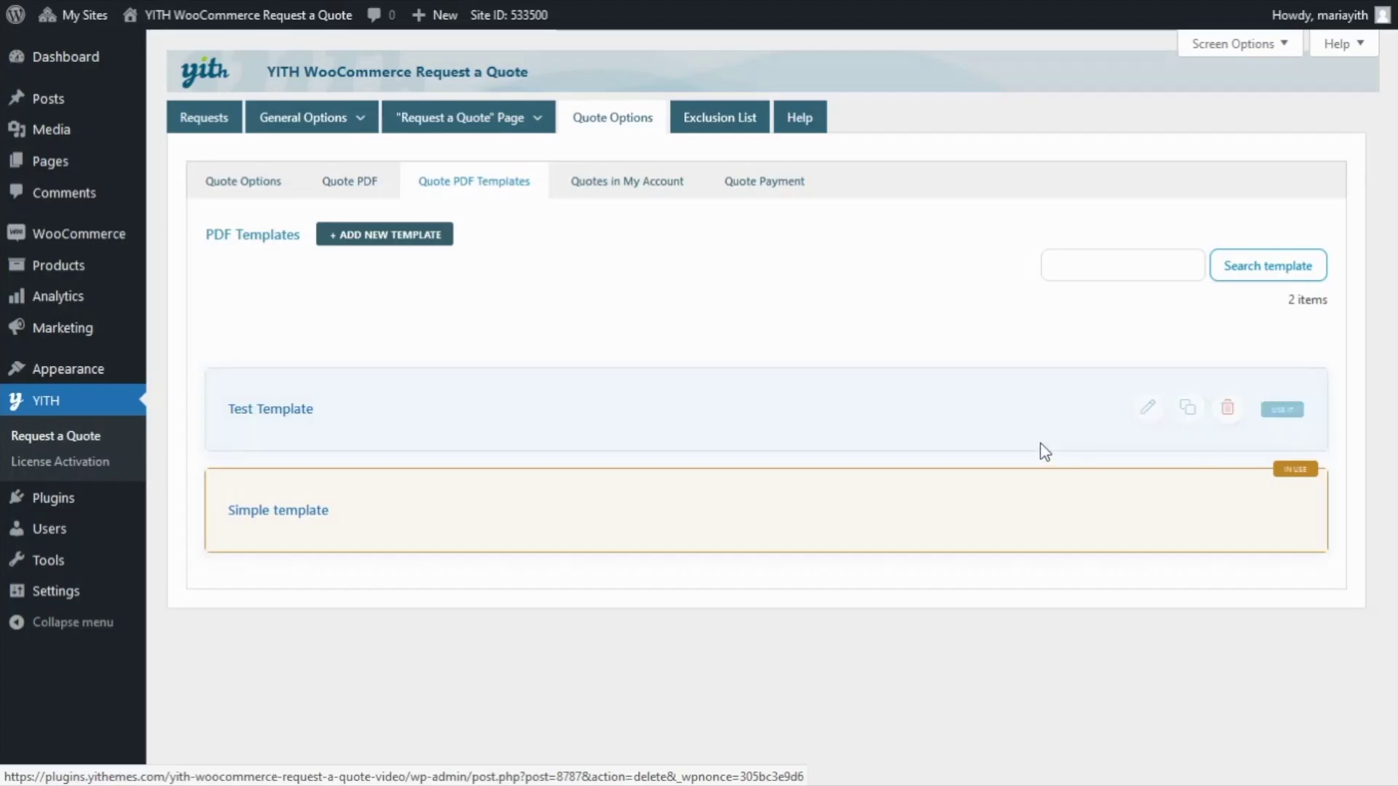
left_click(204, 119)
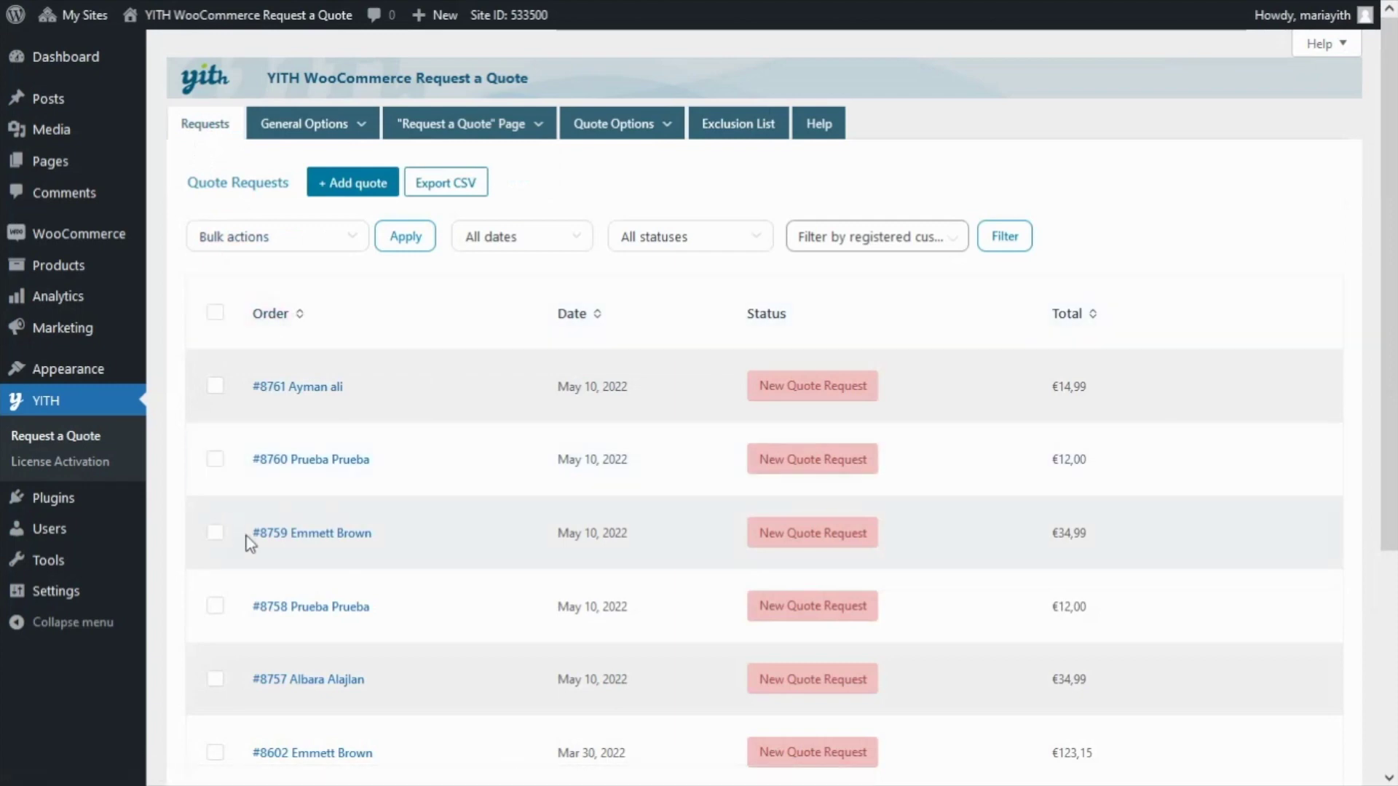
Open quote request #8759 and scroll down to its Check quote before sending section
left_click(360, 543)
scroll(453, 484, "down", 10)
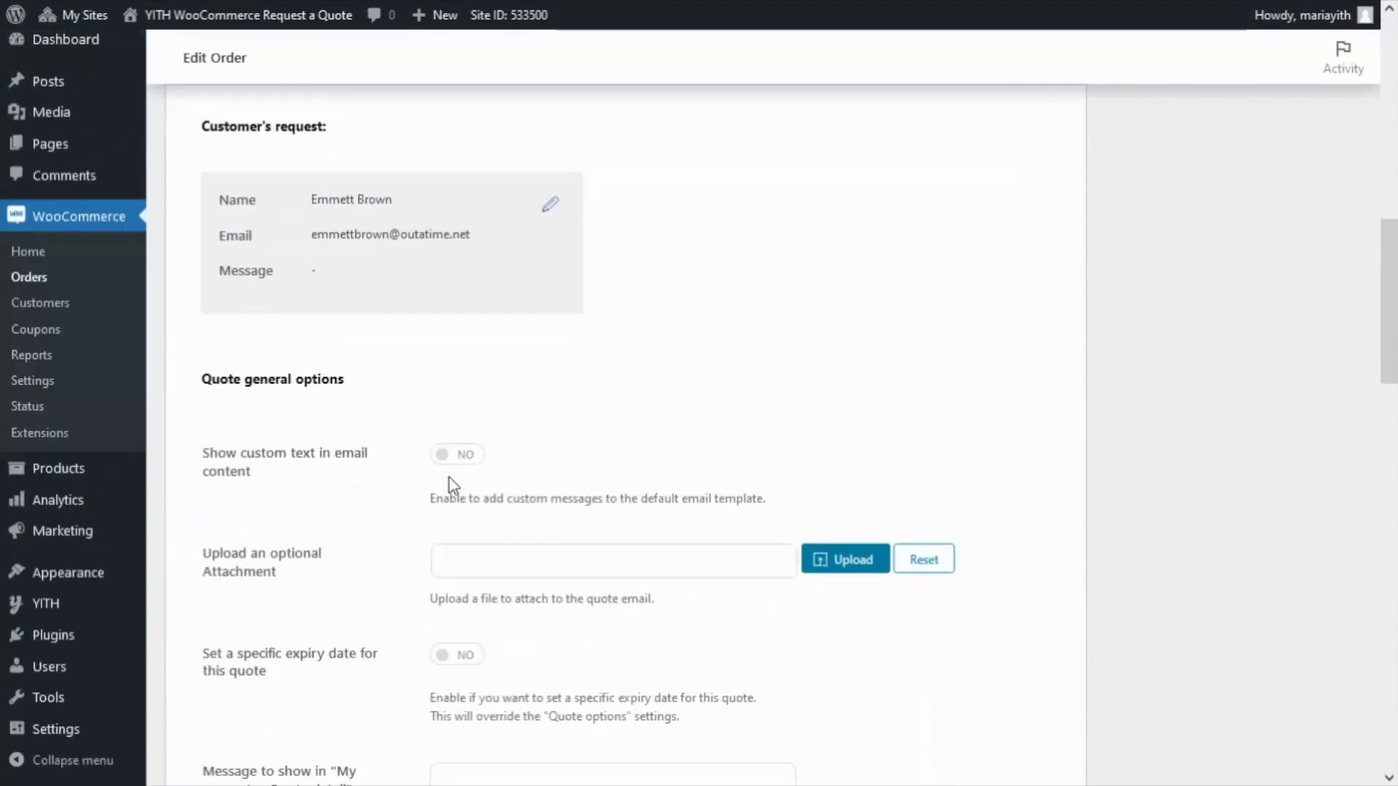
scroll(453, 484, "down", 10)
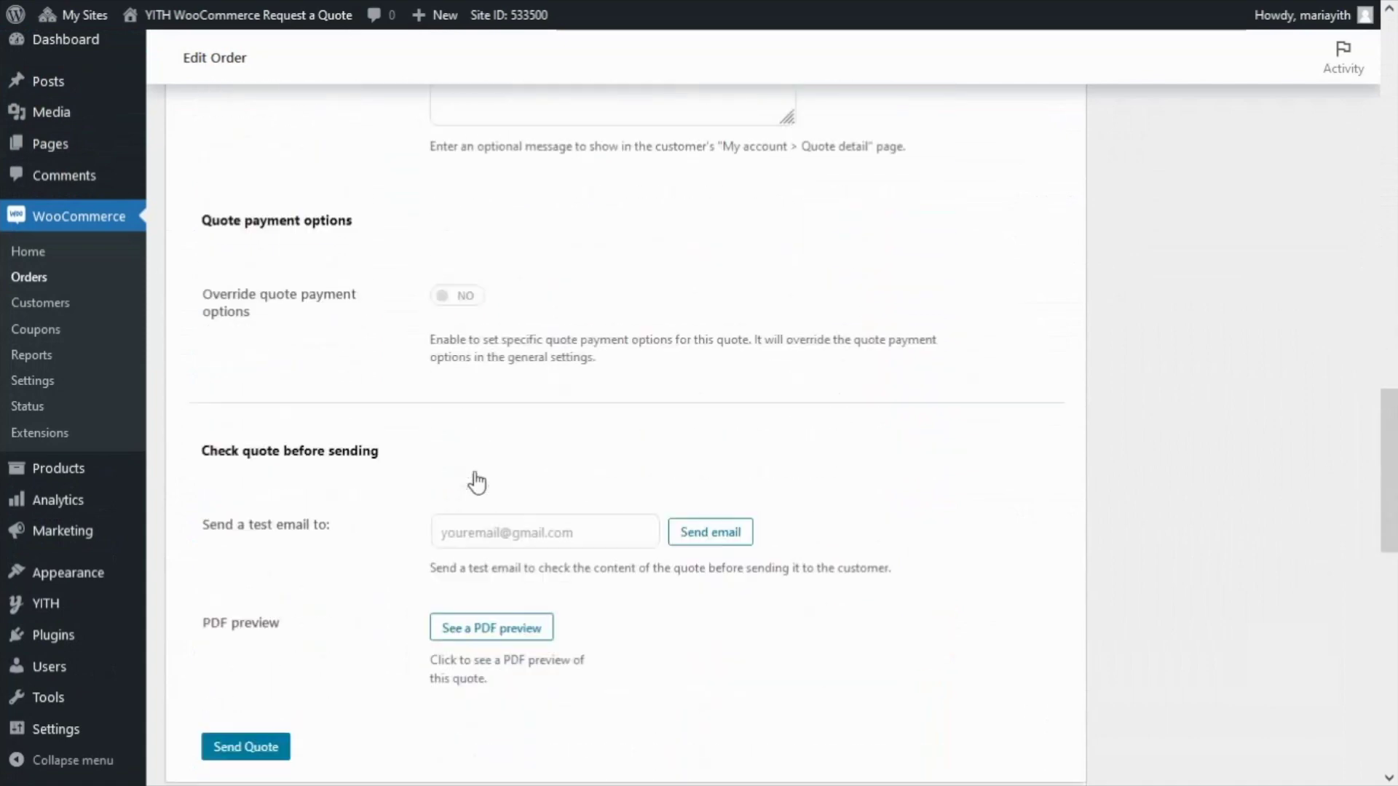
scroll(458, 470, "down", 2)
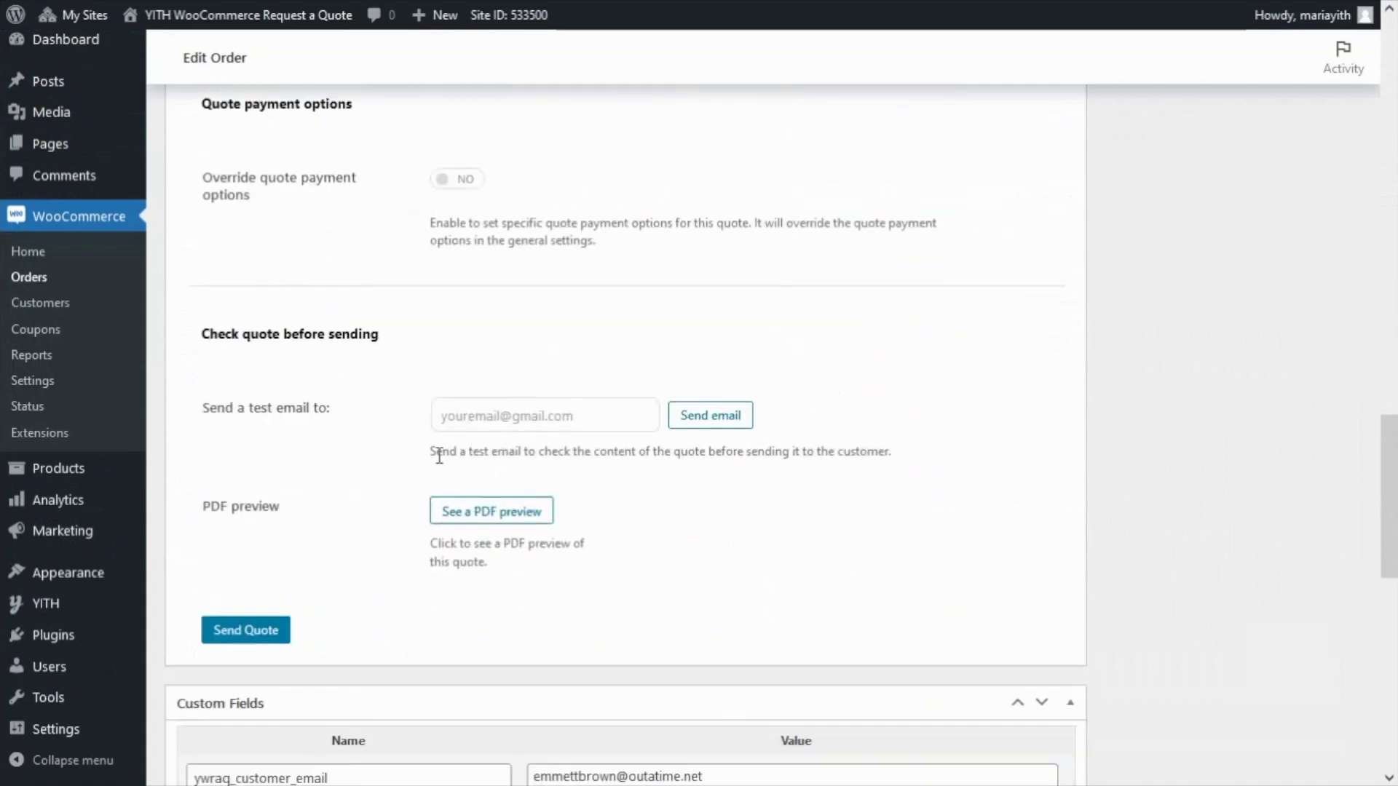
left_click(507, 514)
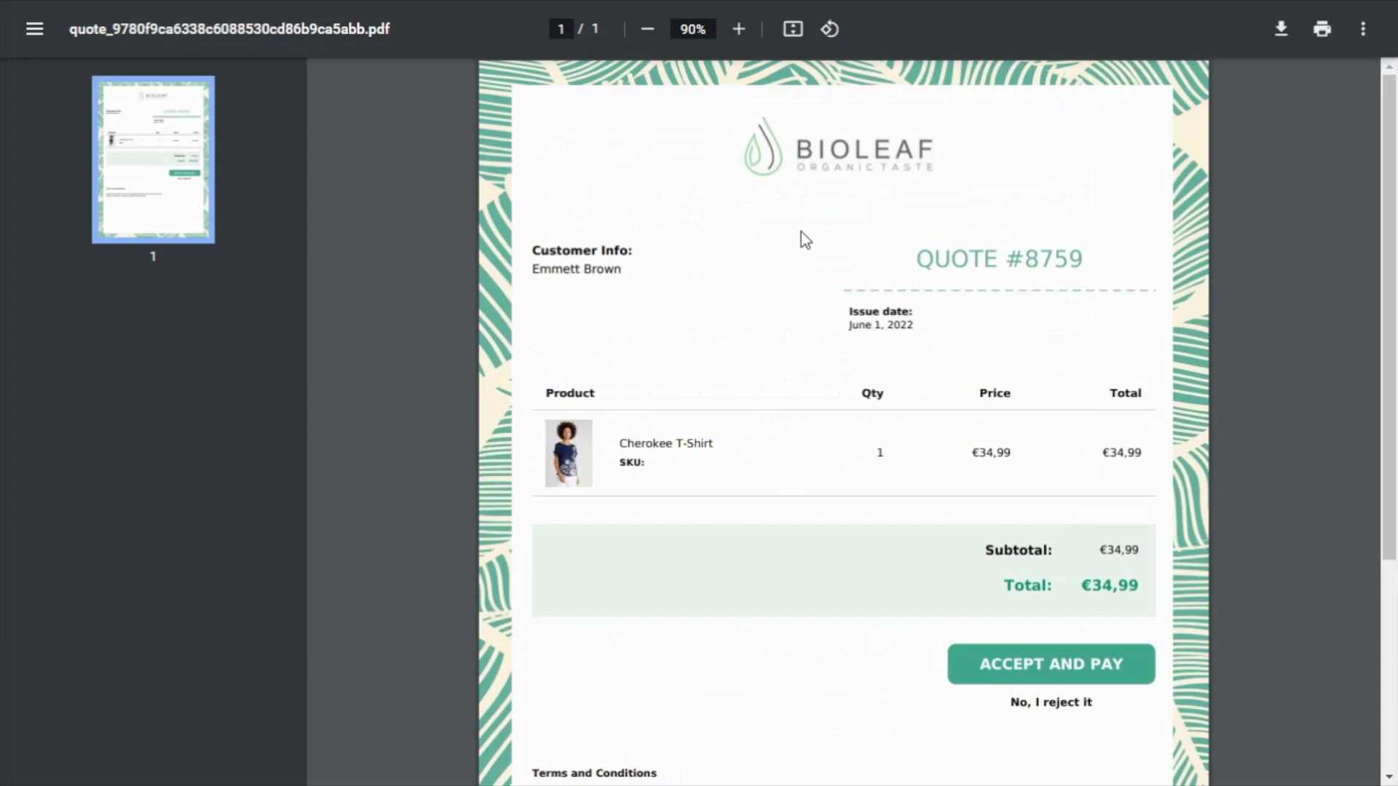